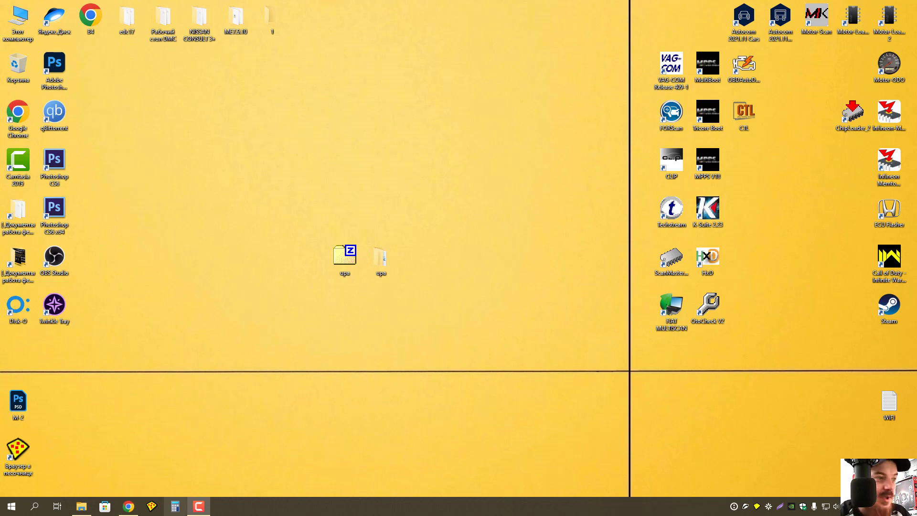
Review the Dzen, Yandex search and Yandex.Disk 'upa 1.3软件.zip' pages in Chrome, then close Chrome.
{"action": "left_click", "coordinate": [128, 506]}
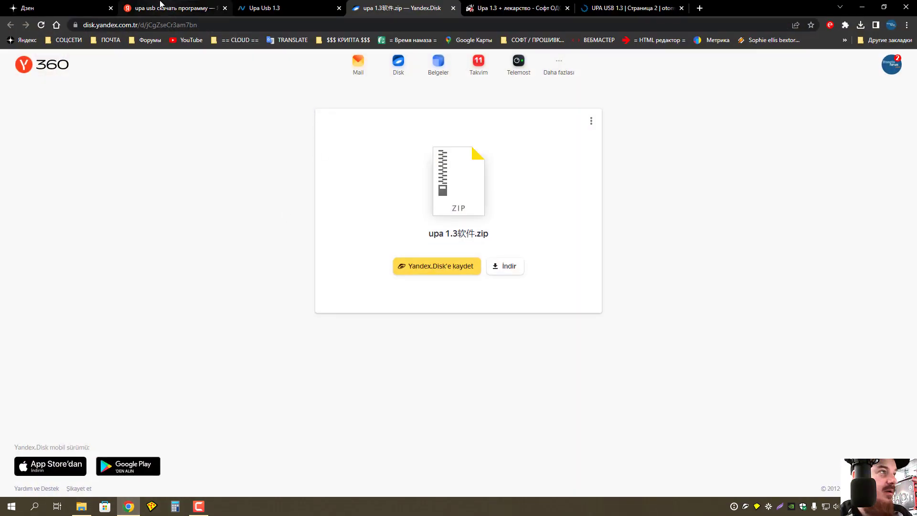
{"action": "left_click", "coordinate": [49, 7]}
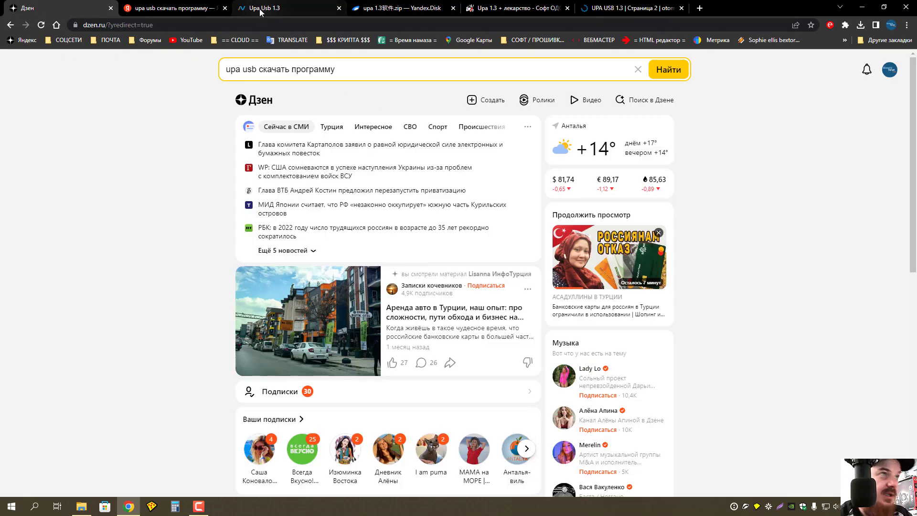
{"action": "left_click", "coordinate": [177, 8]}
{"action": "scroll", "coordinate": [301, 282], "scroll_direction": "up", "scroll_amount": 3}
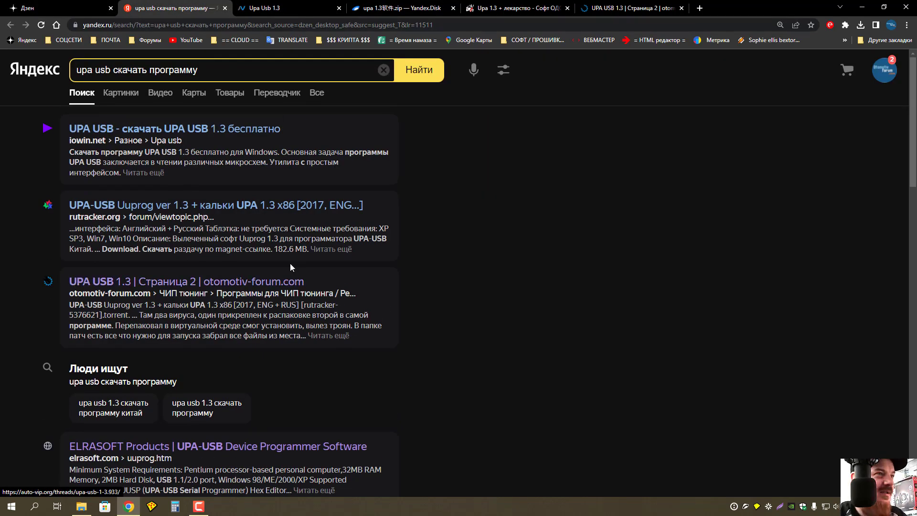
{"action": "scroll", "coordinate": [307, 259], "scroll_direction": "down", "scroll_amount": 8}
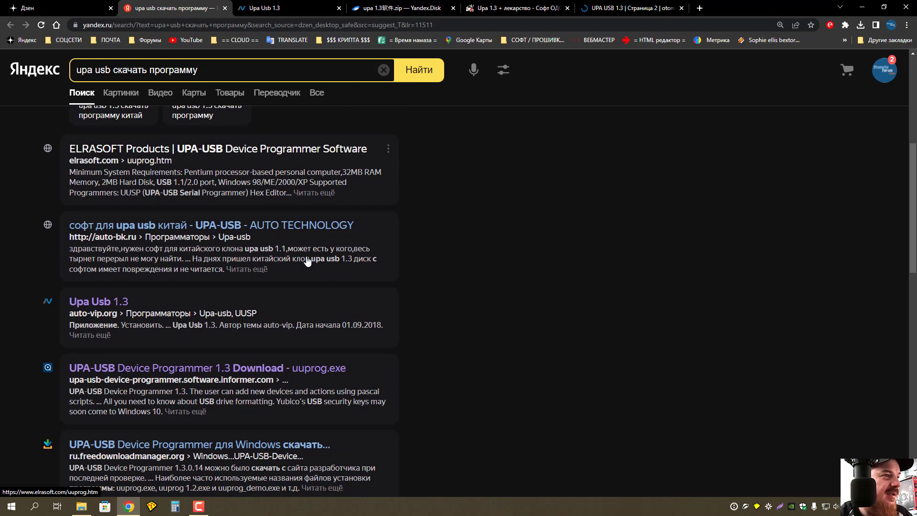
{"action": "scroll", "coordinate": [307, 261], "scroll_direction": "up", "scroll_amount": 8}
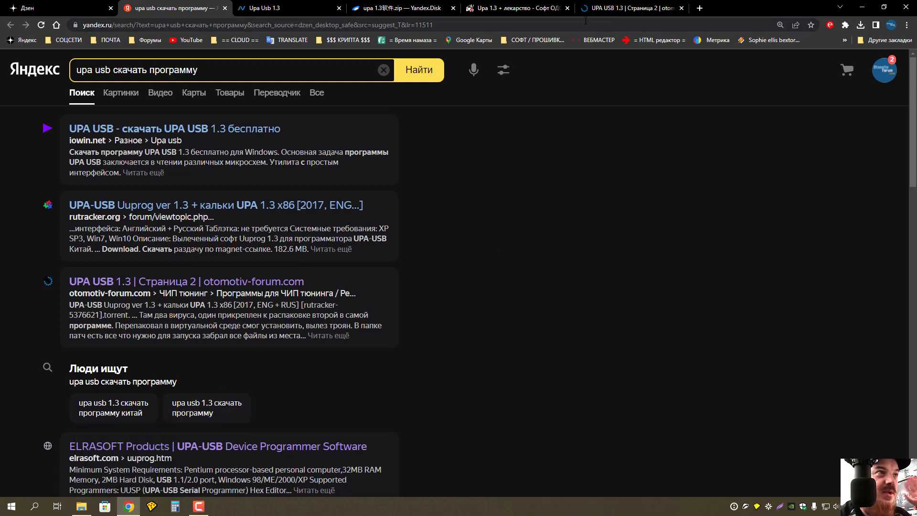
{"action": "left_click", "coordinate": [401, 8]}
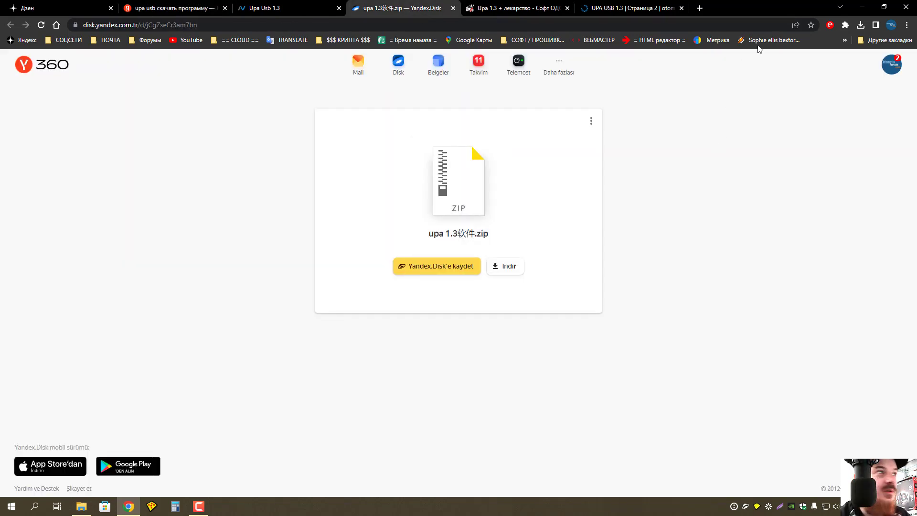
{"action": "left_click", "coordinate": [904, 9]}
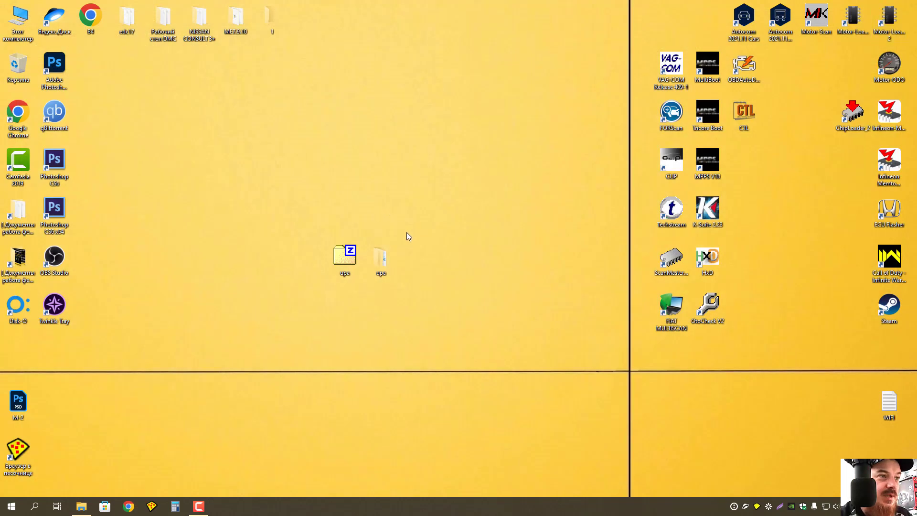
Open upa > uuprog_13014r2, read the readme in Notepad, close it, and select setup.
{"action": "double_click", "coordinate": [383, 257]}
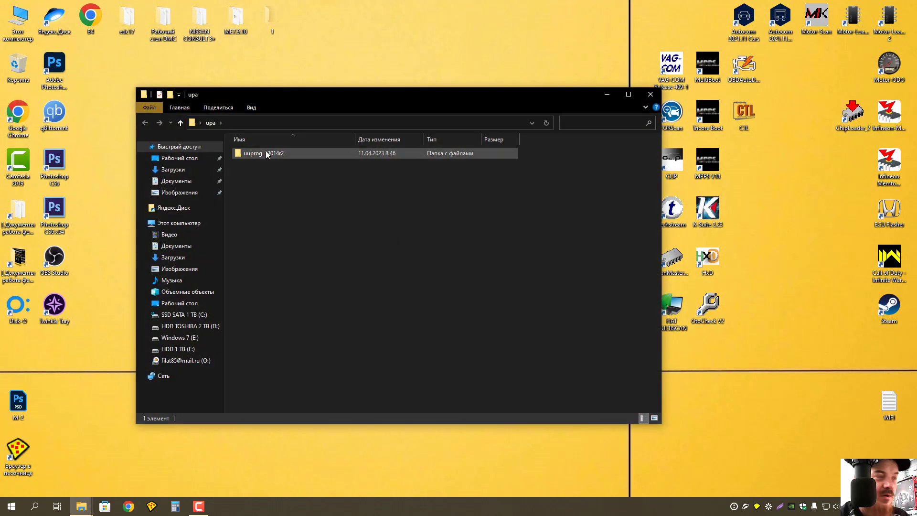
{"action": "double_click", "coordinate": [266, 152]}
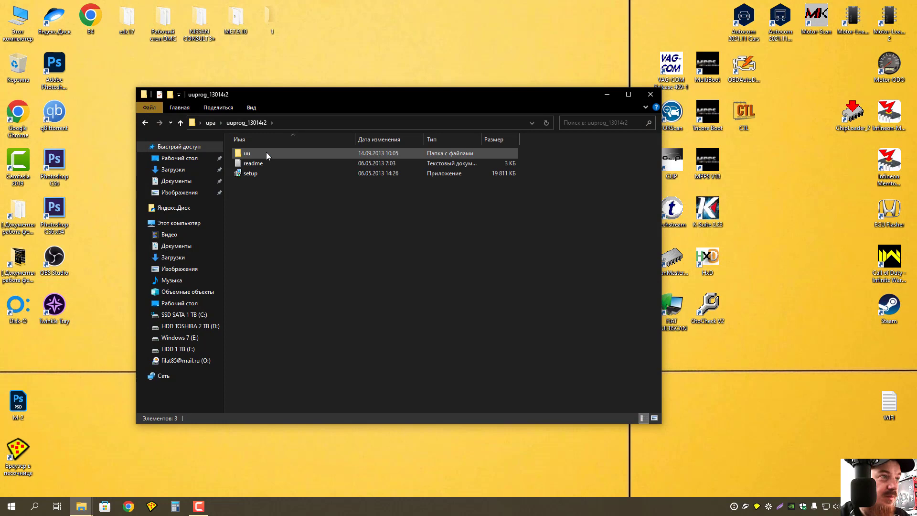
{"action": "double_click", "coordinate": [256, 163]}
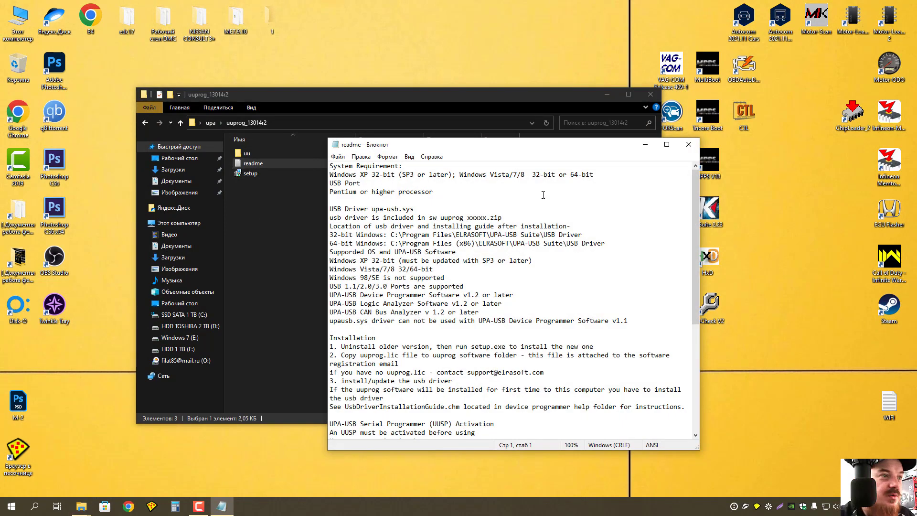
{"action": "scroll", "coordinate": [537, 259], "scroll_direction": "down", "scroll_amount": 4}
{"action": "scroll", "coordinate": [538, 261], "scroll_direction": "up", "scroll_amount": 4}
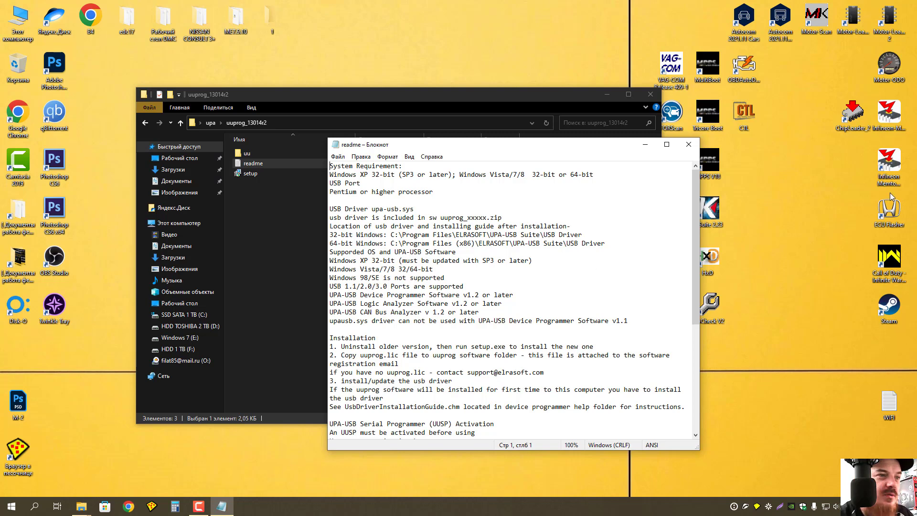
{"action": "left_click", "coordinate": [692, 144]}
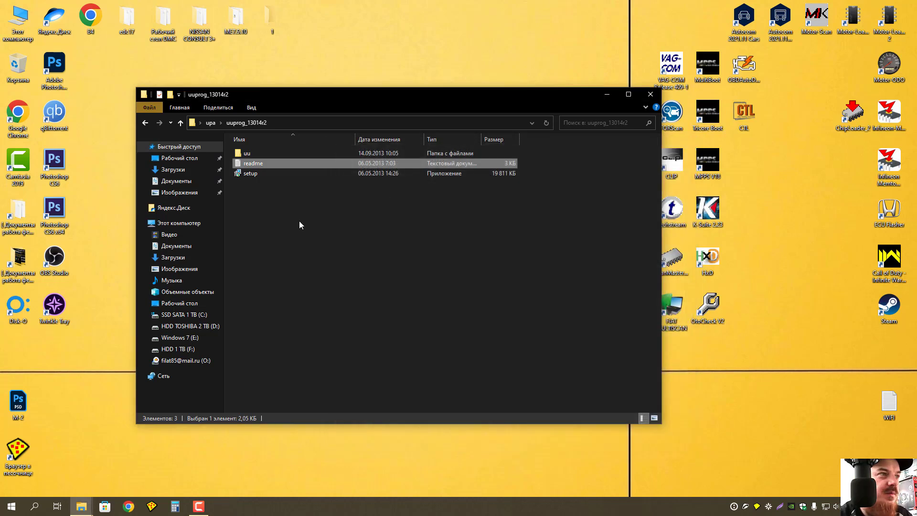
{"action": "left_click_drag", "start_coordinate": [326, 96], "coordinate": [428, 127]}
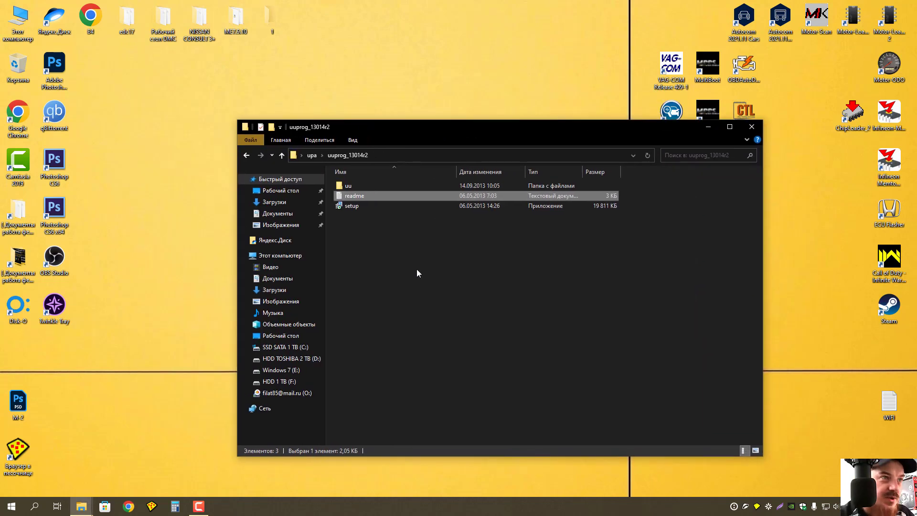
{"action": "left_click", "coordinate": [345, 208]}
Install UPA-USB Device Programmer 1.3r2, accepting the licence and keeping the default ELRASOFT folder.
{"action": "double_click", "coordinate": [346, 208]}
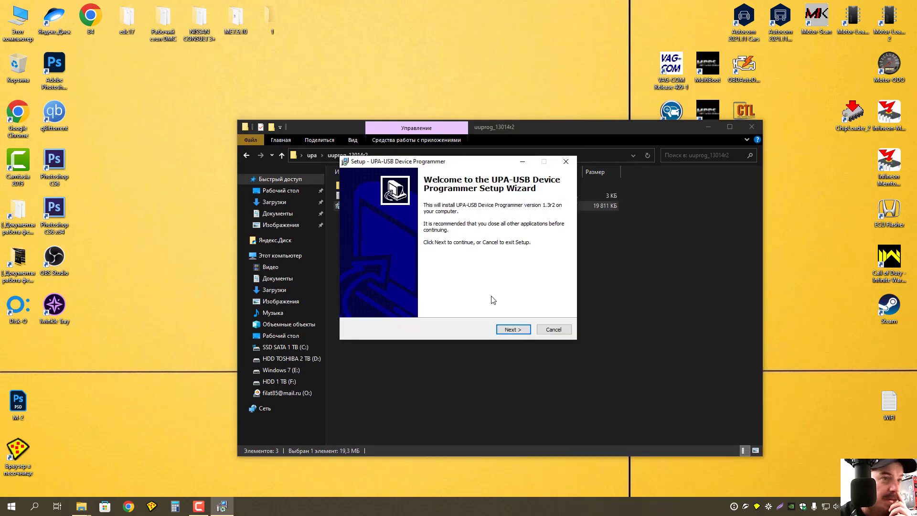
{"action": "left_click", "coordinate": [516, 331]}
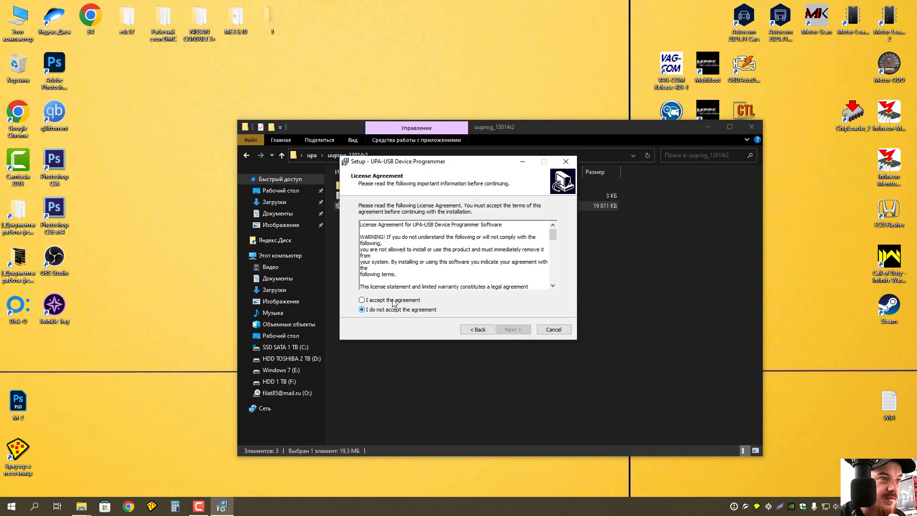
{"action": "left_click", "coordinate": [394, 301]}
{"action": "left_click", "coordinate": [522, 331]}
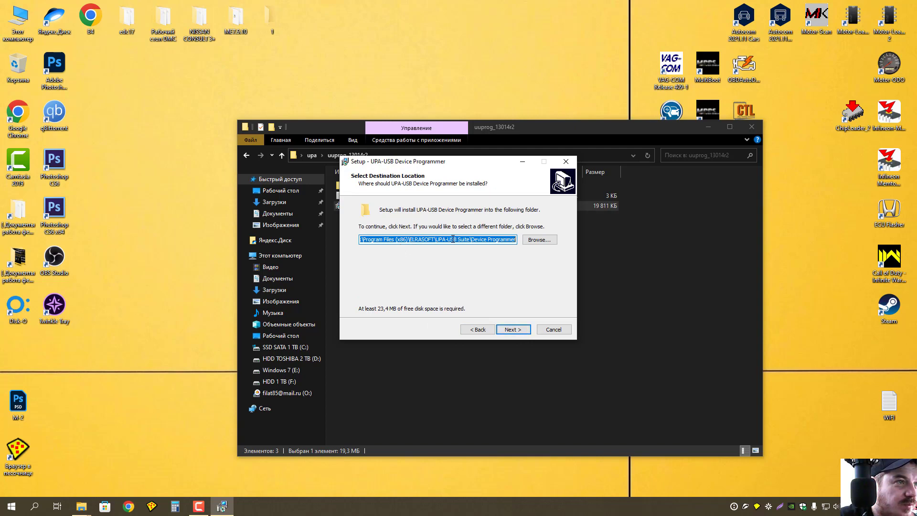
{"action": "left_click", "coordinate": [524, 330]}
{"action": "left_click", "coordinate": [524, 330]}
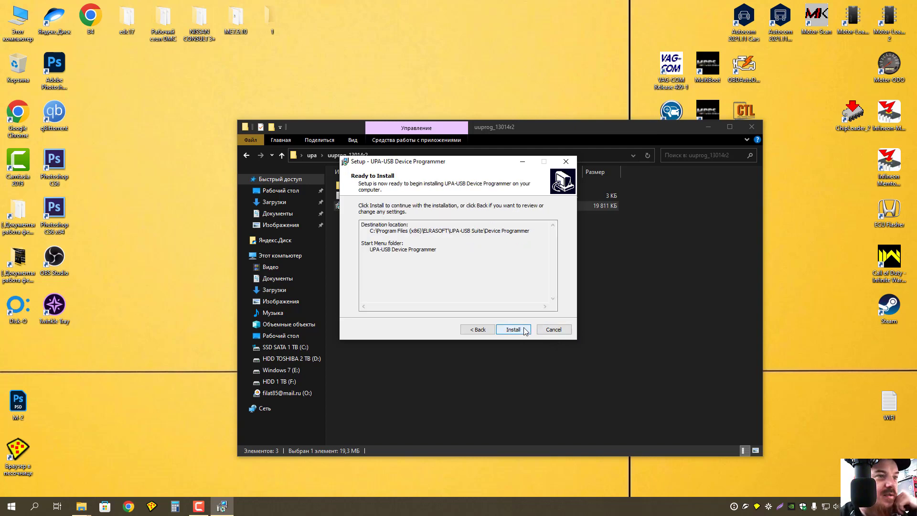
{"action": "left_click", "coordinate": [524, 330]}
{"action": "left_click", "coordinate": [525, 330]}
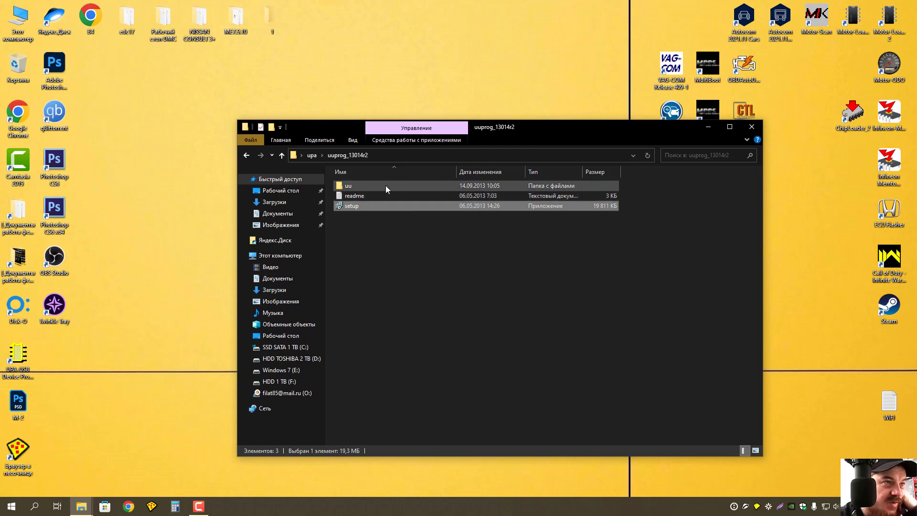
Select all four files in the uu folder and go to Program Files (x86)\ELRASOFT\UPA-USB Suite\Device Programmer.
{"action": "double_click", "coordinate": [385, 186]}
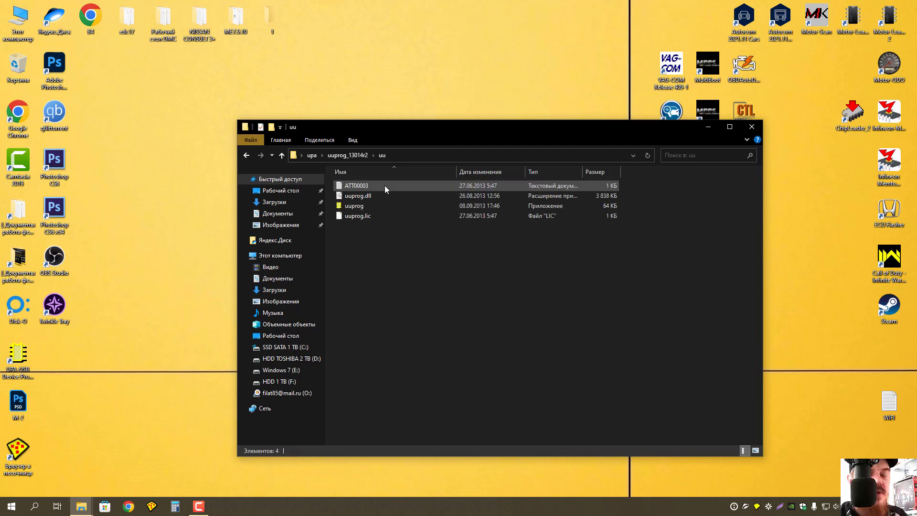
{"action": "key", "text": "ctrl+a"}
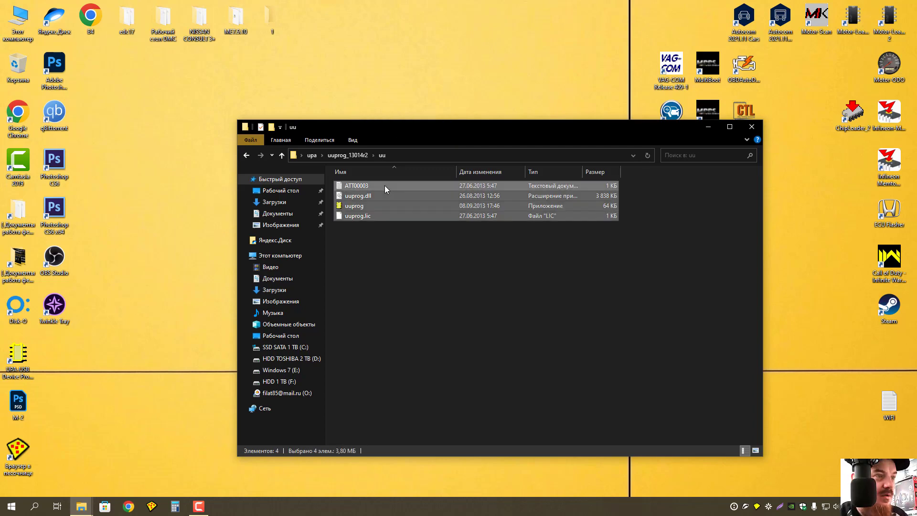
{"action": "left_click", "coordinate": [299, 348]}
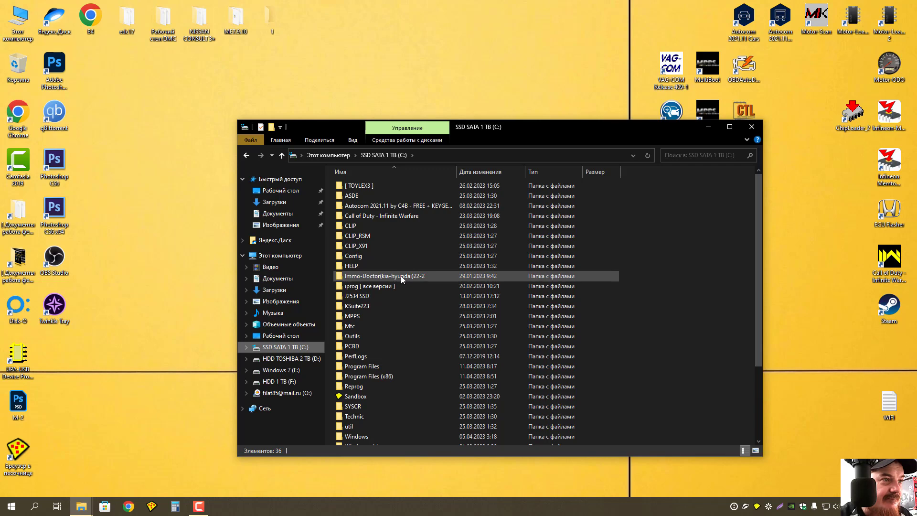
{"action": "double_click", "coordinate": [382, 376]}
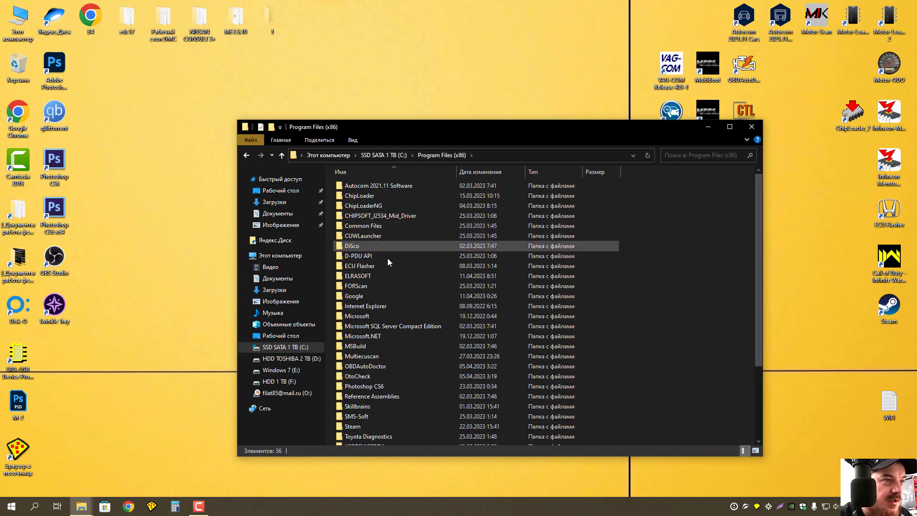
{"action": "double_click", "coordinate": [369, 276]}
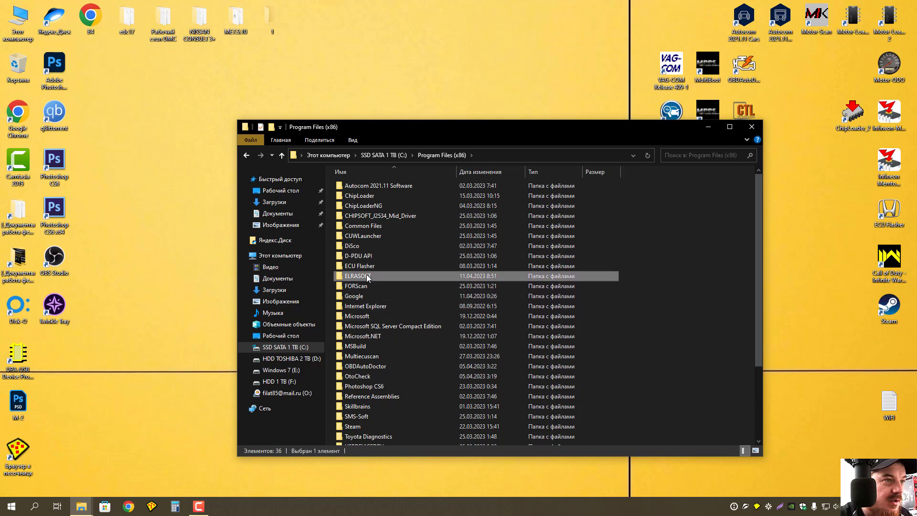
{"action": "left_click", "coordinate": [369, 185]}
{"action": "double_click", "coordinate": [369, 185]}
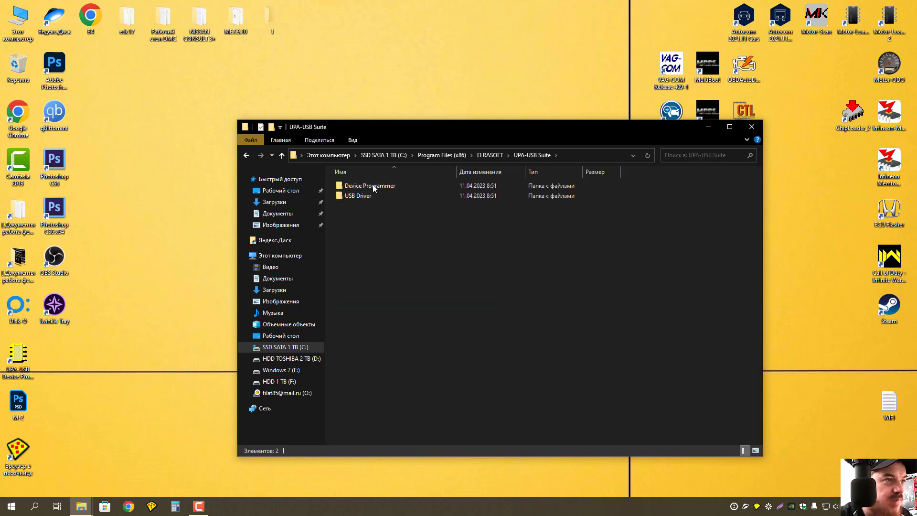
{"action": "double_click", "coordinate": [373, 185]}
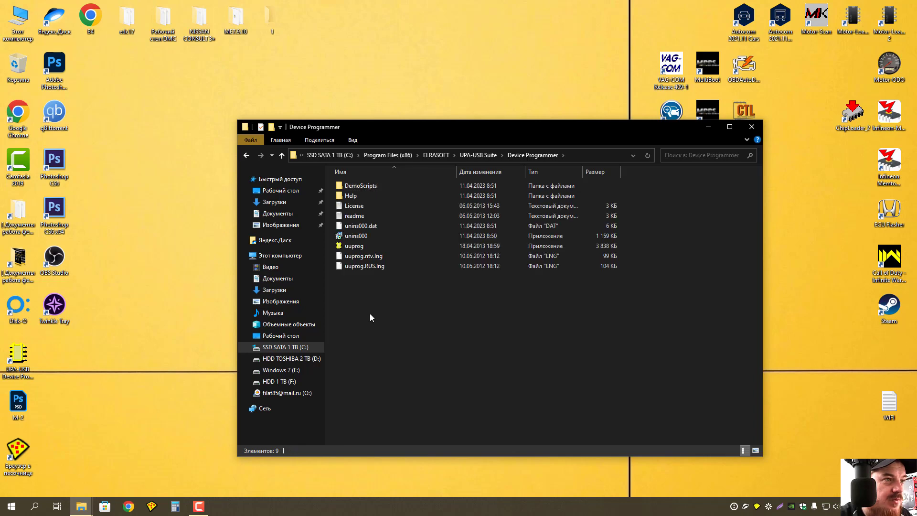
Paste the files into Device Programmer, replacing uuprog.exe, then return to UPA-USB Suite.
{"action": "key", "text": "ctrl+v"}
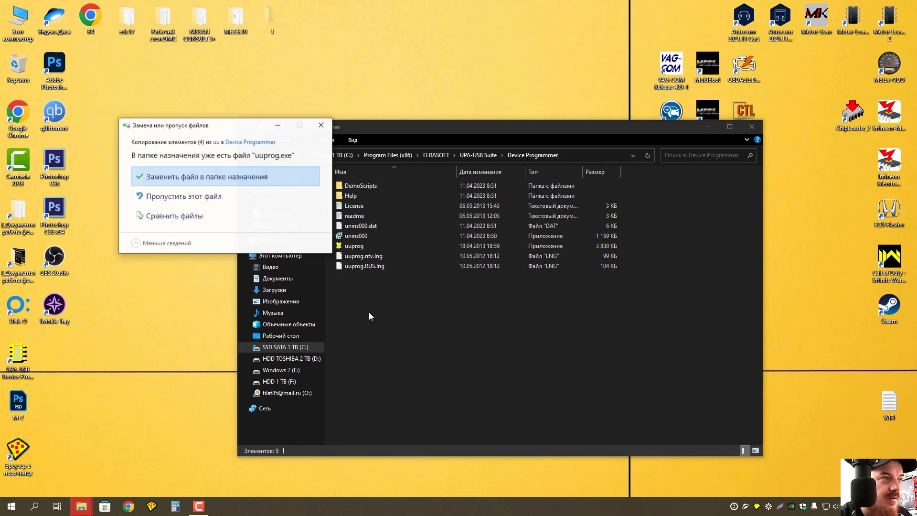
{"action": "left_click", "coordinate": [206, 177]}
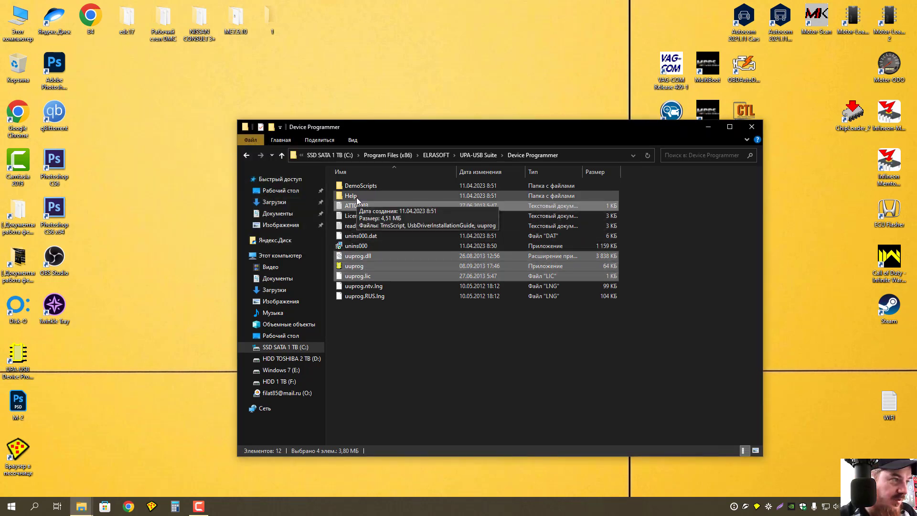
{"action": "left_click", "coordinate": [283, 154]}
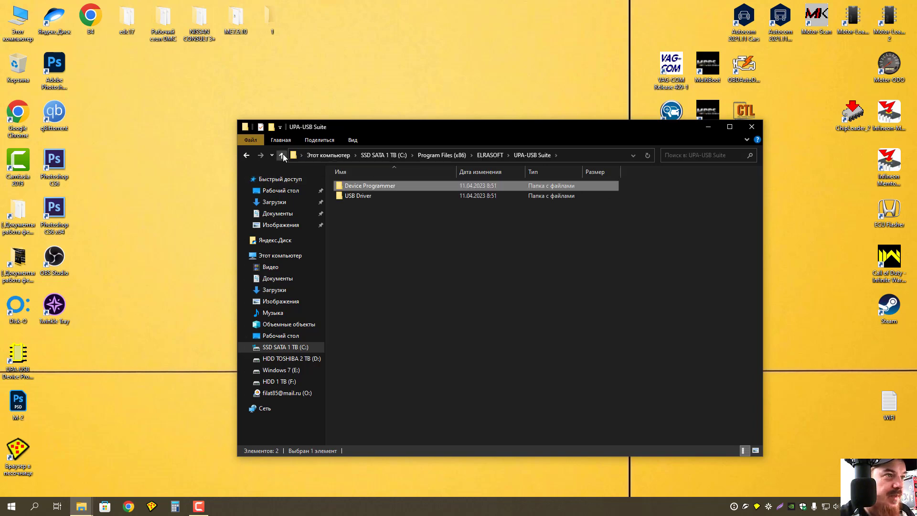
{"action": "left_click", "coordinate": [360, 196]}
Browse the USB Driver win_7_8 subfolders, then return to USB Driver and select its address-bar path.
{"action": "double_click", "coordinate": [360, 195]}
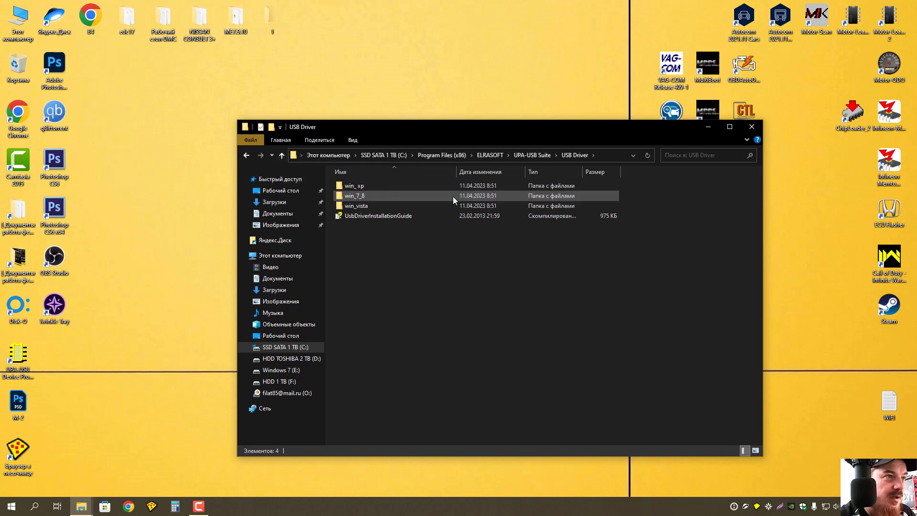
{"action": "double_click", "coordinate": [361, 195]}
{"action": "left_click", "coordinate": [360, 194]}
{"action": "double_click", "coordinate": [358, 185]}
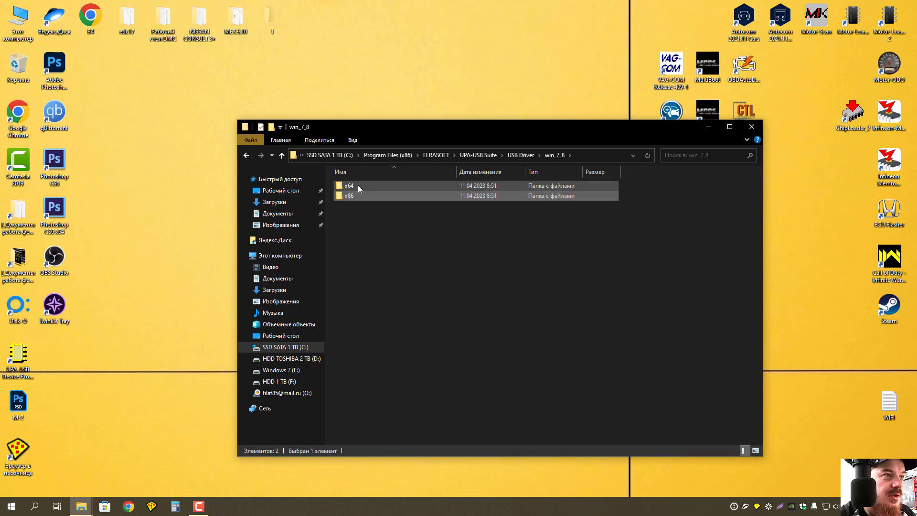
{"action": "left_click", "coordinate": [283, 155]}
{"action": "left_click", "coordinate": [282, 155]}
{"action": "left_click", "coordinate": [282, 156]}
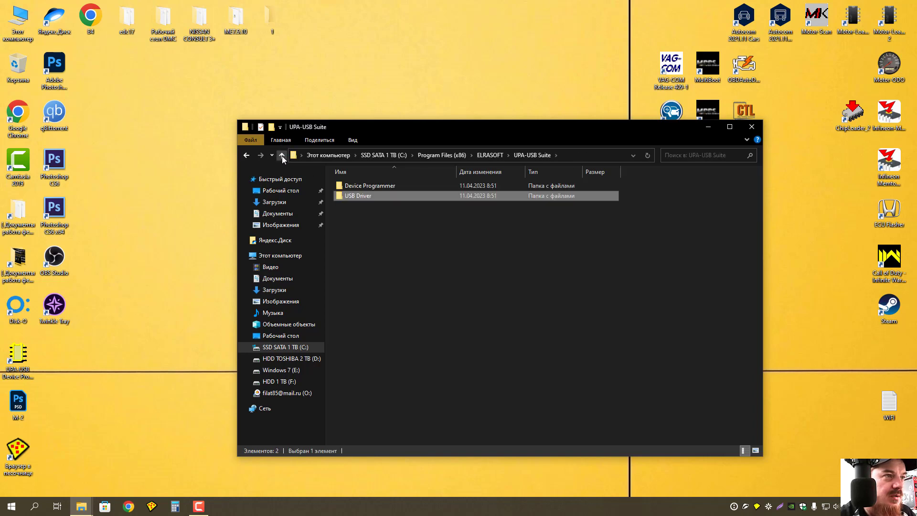
{"action": "double_click", "coordinate": [382, 196]}
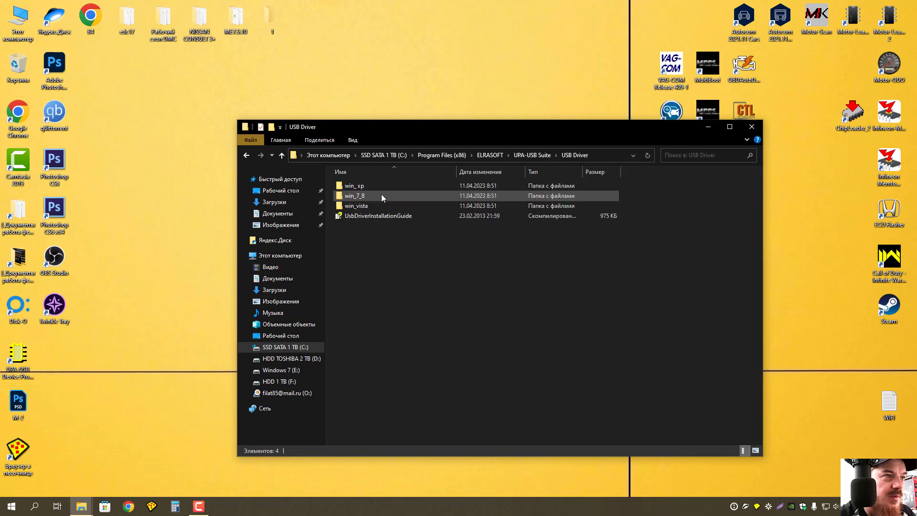
{"action": "left_click", "coordinate": [605, 156]}
{"action": "key", "text": "ctrl+c"}
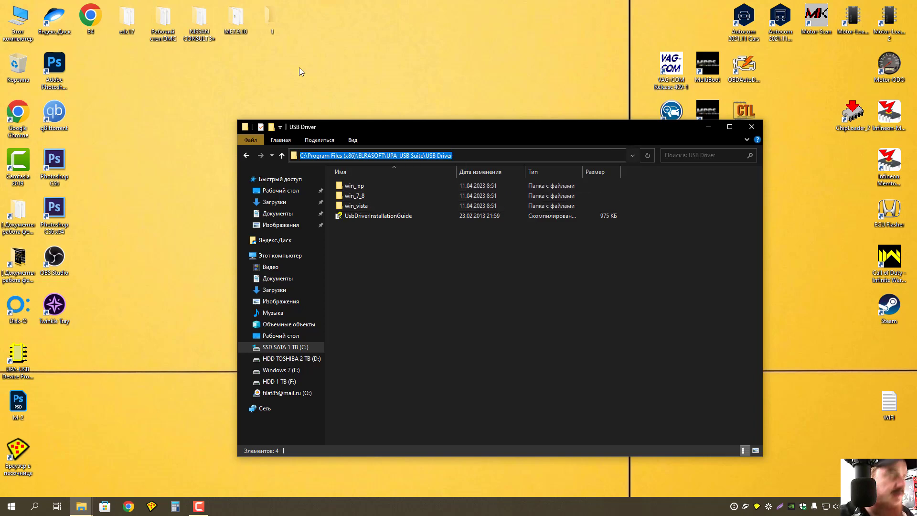
Open This PC's Properties About page and launch Device Manager from Related settings.
{"action": "right_click", "coordinate": [23, 16]}
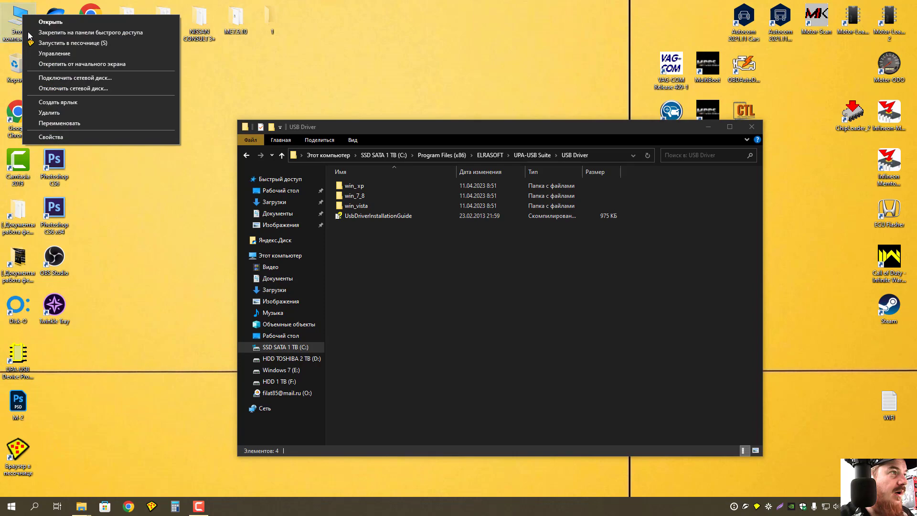
{"action": "left_click", "coordinate": [51, 136]}
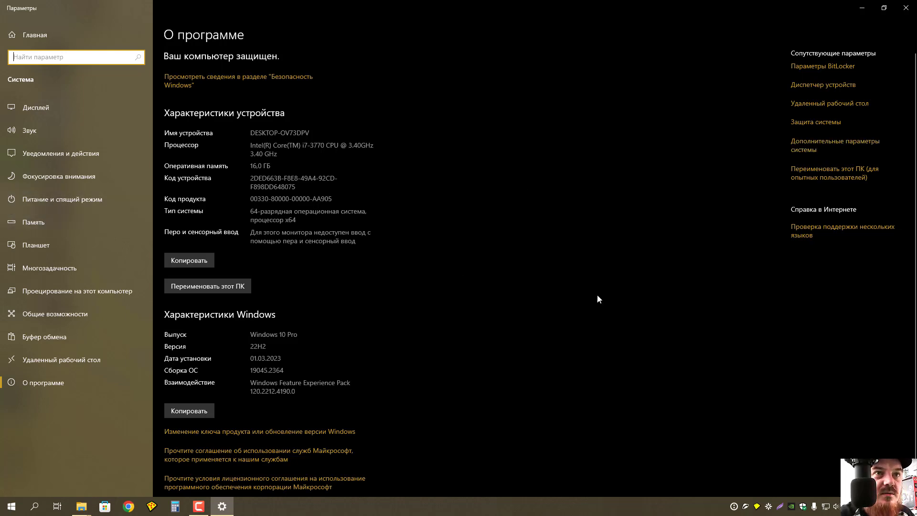
{"action": "left_click", "coordinate": [906, 8]}
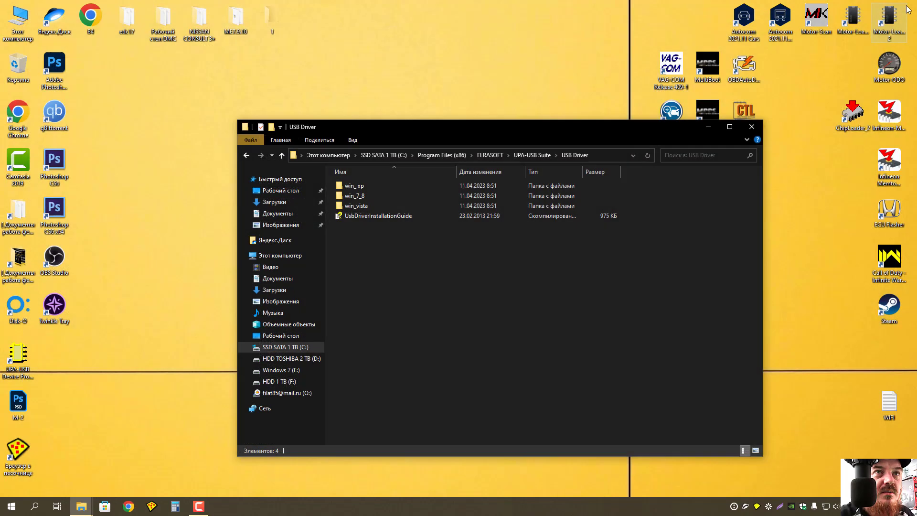
{"action": "right_click", "coordinate": [19, 24]}
{"action": "left_click", "coordinate": [46, 145]}
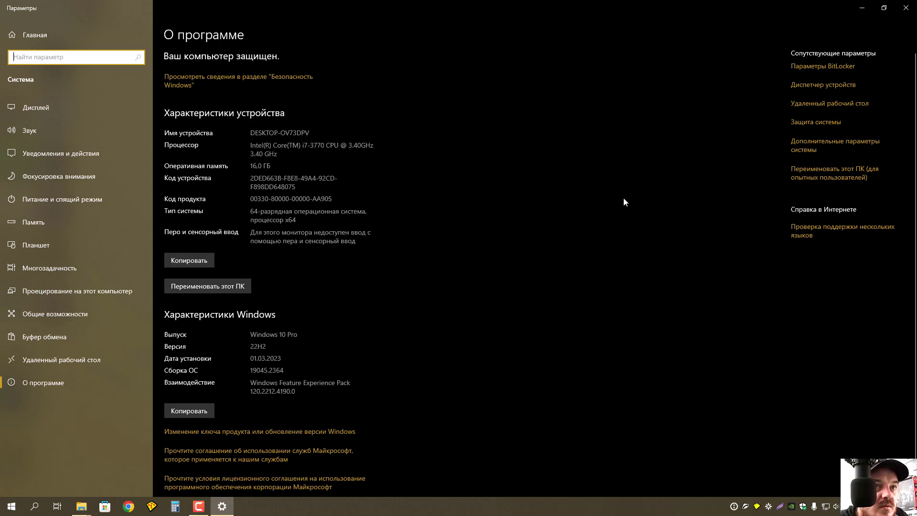
{"action": "left_click", "coordinate": [822, 85]}
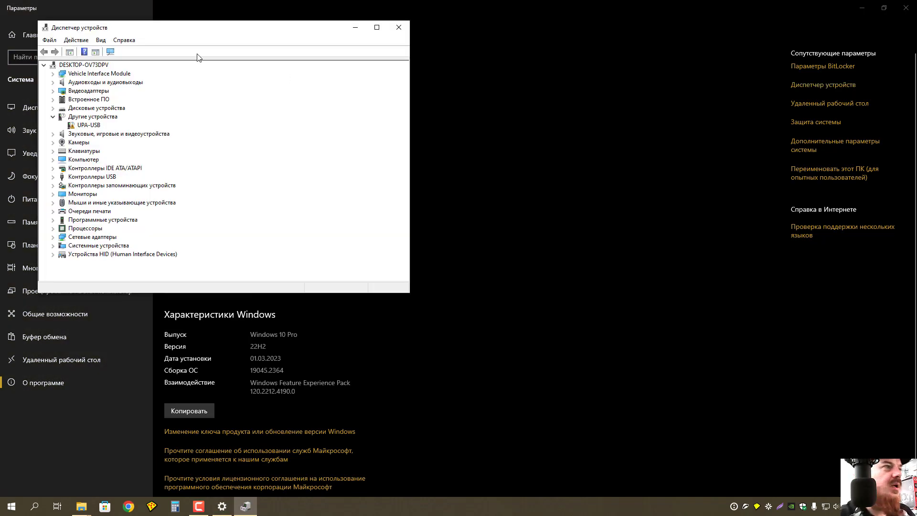
Update the UPA-USB device's driver from the pasted USB Driver folder path, installing the ELRASOFT driver.
{"action": "left_click_drag", "start_coordinate": [225, 32], "coordinate": [473, 90]}
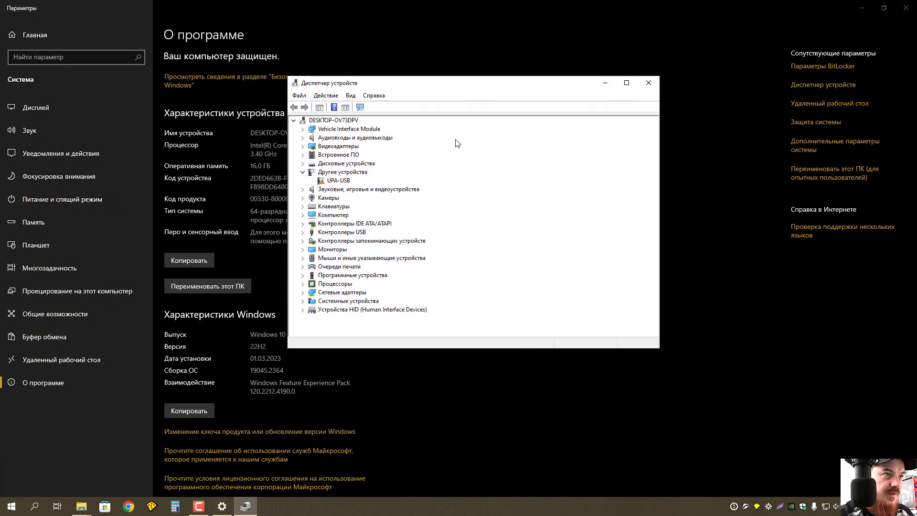
{"action": "left_click", "coordinate": [342, 182]}
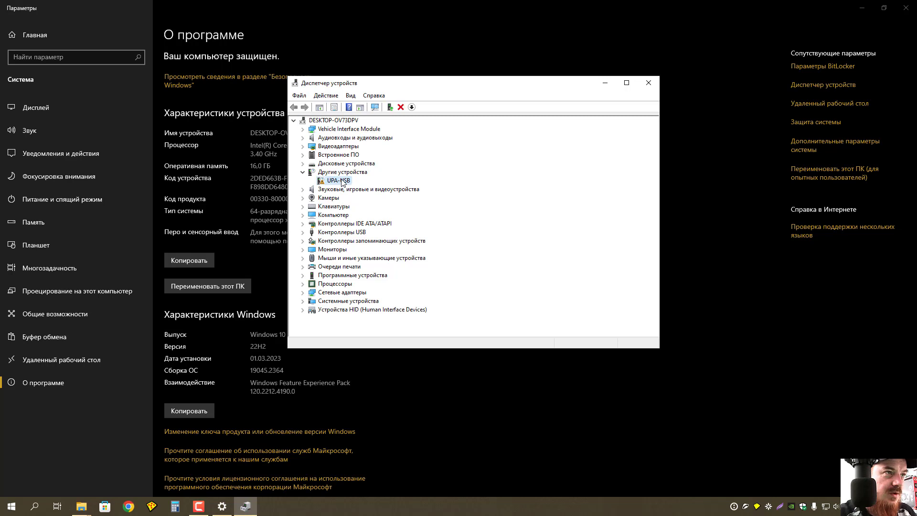
{"action": "right_click", "coordinate": [342, 183]}
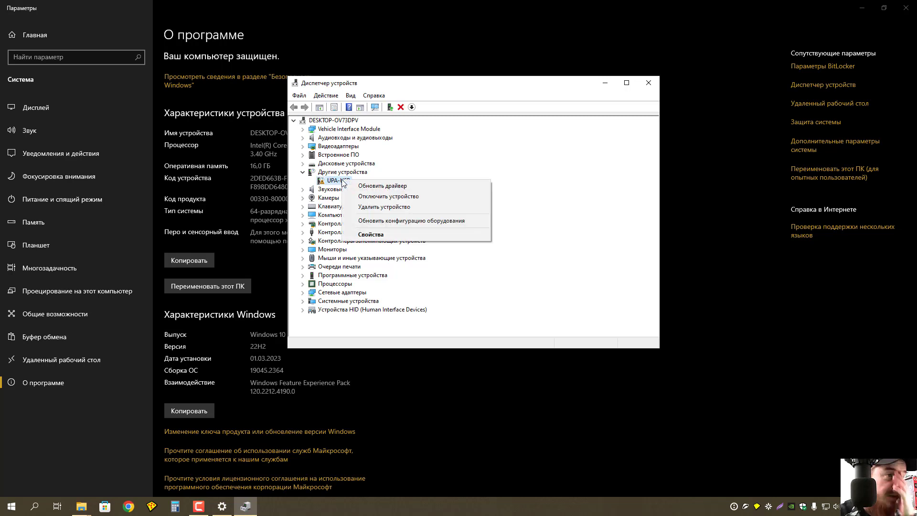
{"action": "left_click", "coordinate": [385, 187]}
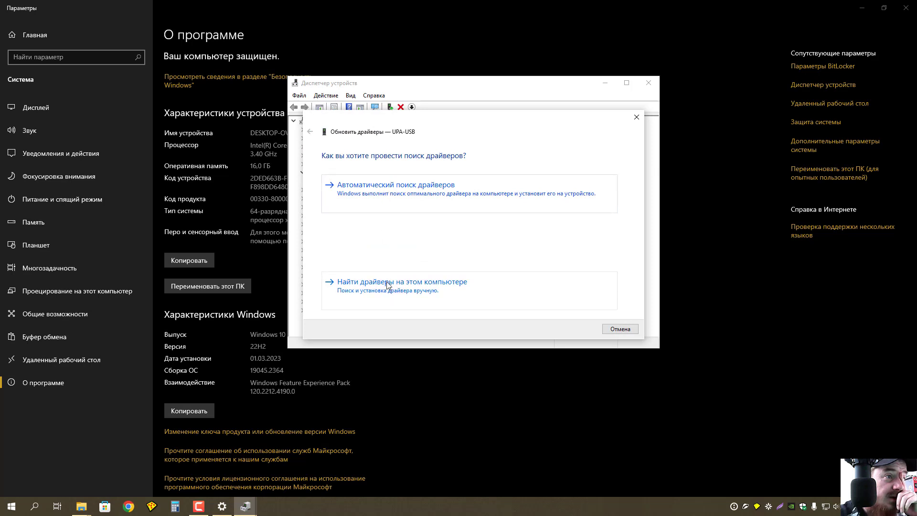
{"action": "left_click", "coordinate": [390, 285]}
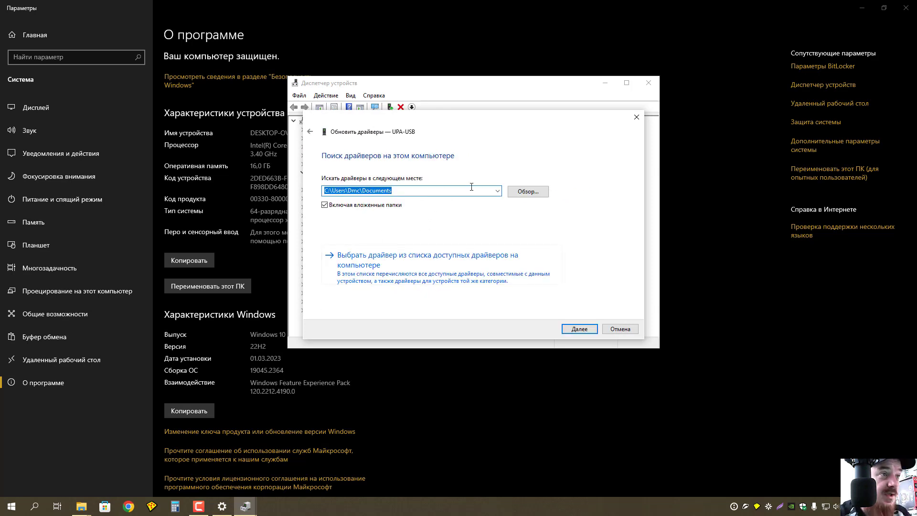
{"action": "key", "text": "ctrl+v"}
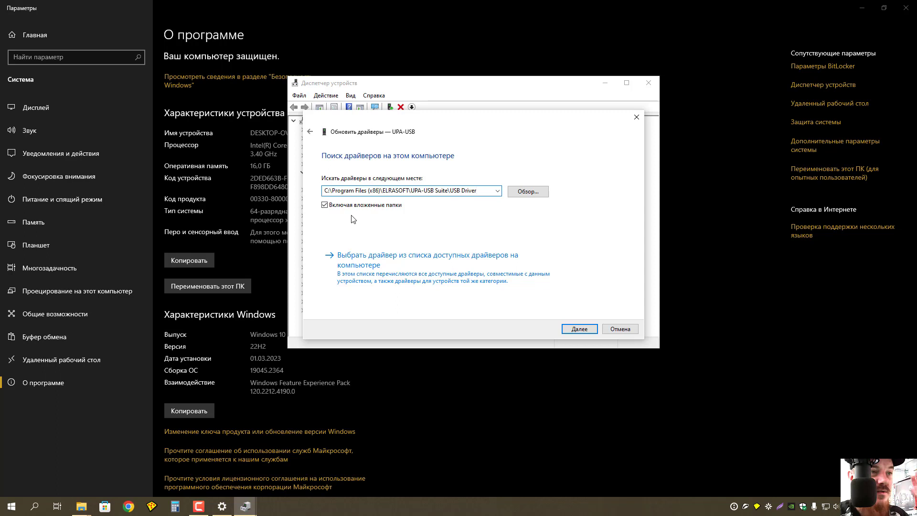
{"action": "left_click", "coordinate": [579, 329]}
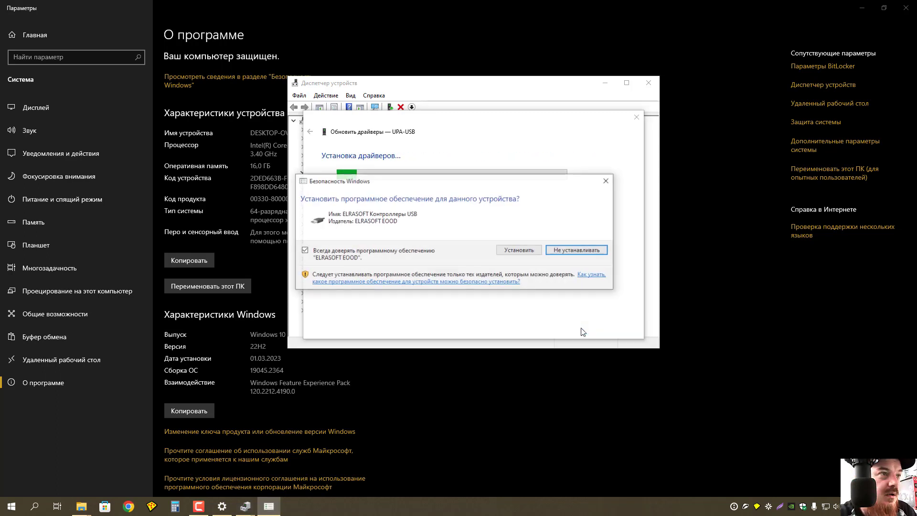
{"action": "left_click", "coordinate": [520, 251]}
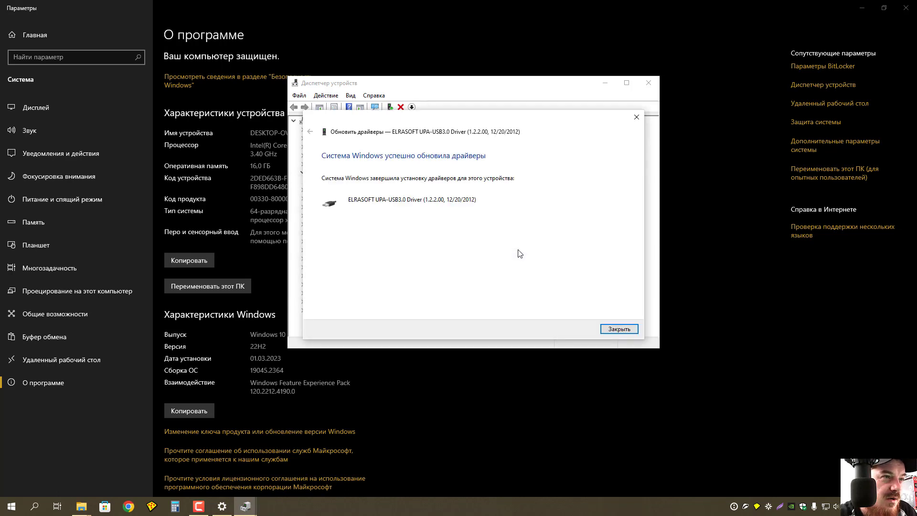
{"action": "left_click", "coordinate": [617, 329]}
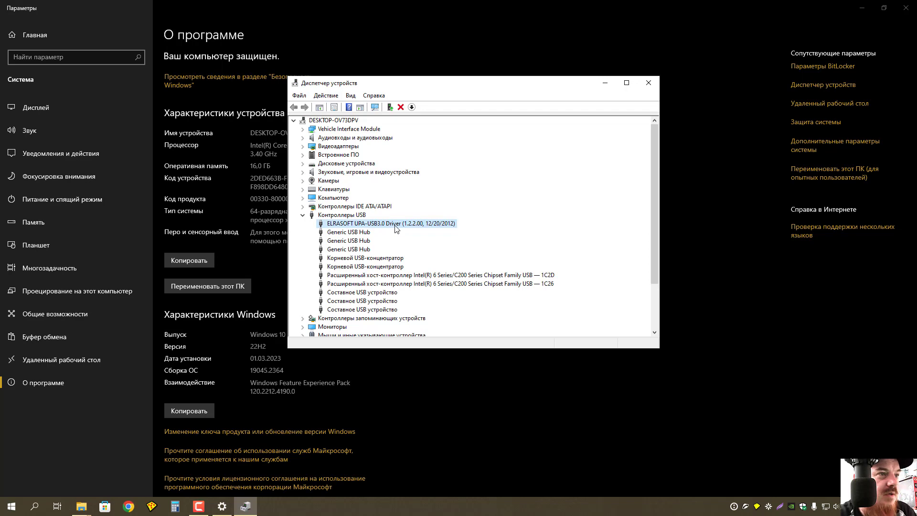
Collapse USB controllers and close Device Manager, the About page and the USB Driver window.
{"action": "scroll", "coordinate": [395, 238], "scroll_direction": "down", "scroll_amount": 3}
{"action": "scroll", "coordinate": [395, 238], "scroll_direction": "up", "scroll_amount": 3}
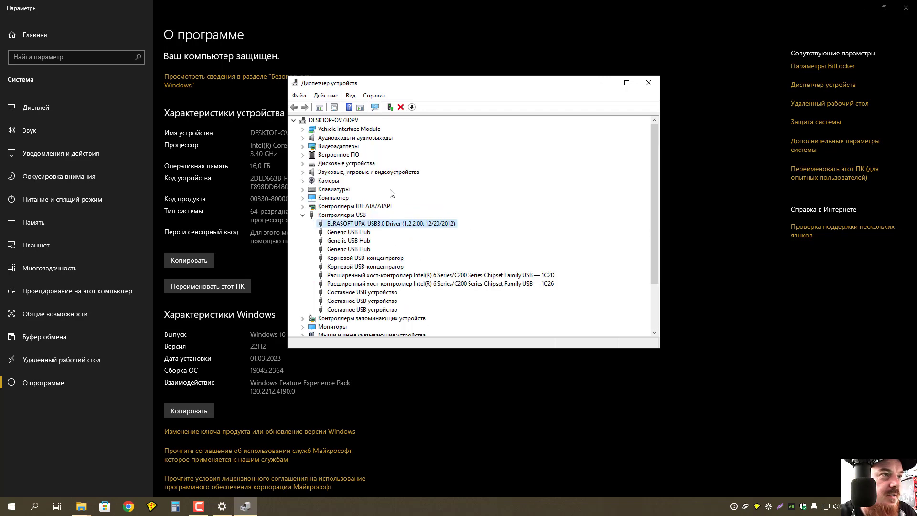
{"action": "left_click", "coordinate": [302, 216]}
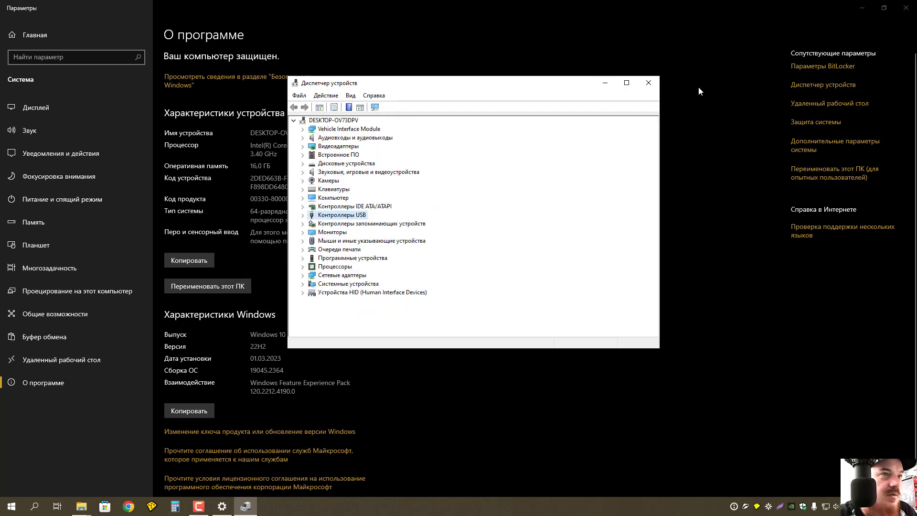
{"action": "left_click", "coordinate": [648, 83]}
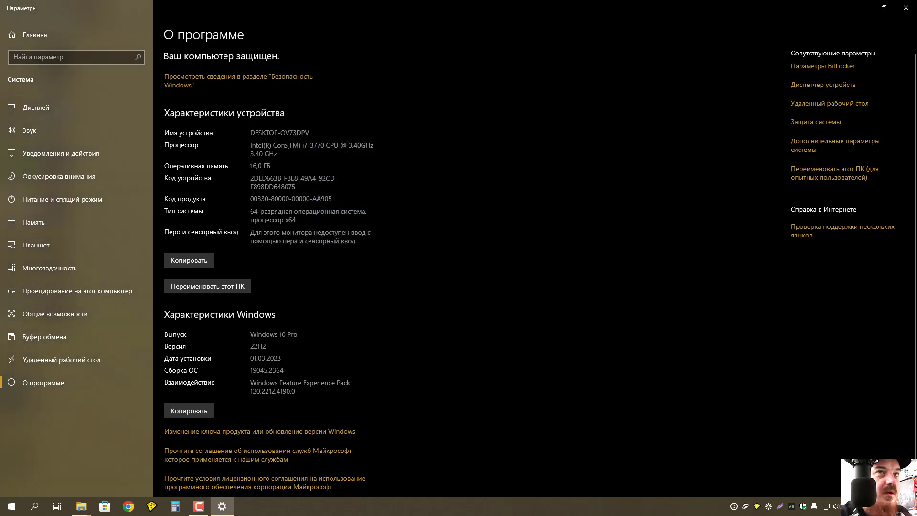
{"action": "left_click", "coordinate": [906, 7]}
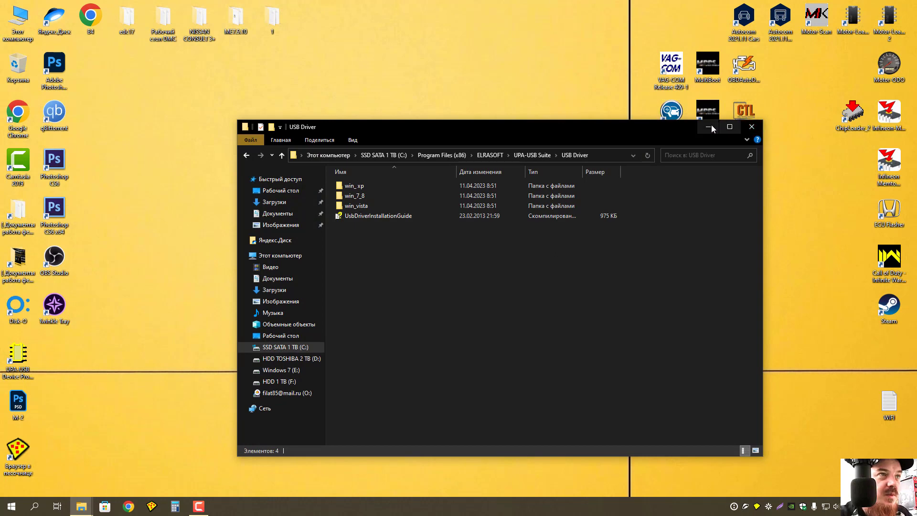
{"action": "left_click", "coordinate": [751, 127]}
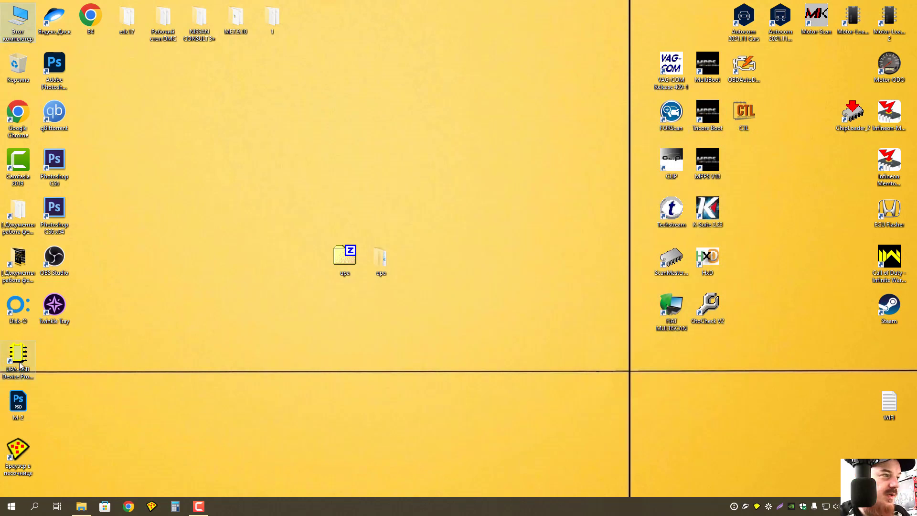
Drag the UPA-USB Device Programmer shortcut to the desktop centre and double-click it twice to launch.
{"action": "left_click_drag", "start_coordinate": [18, 356], "coordinate": [422, 270]}
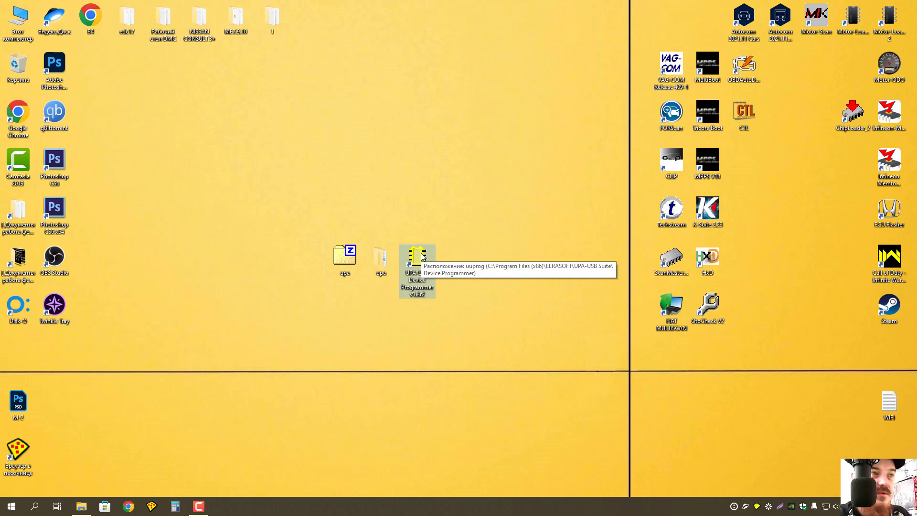
{"action": "double_click", "coordinate": [416, 256]}
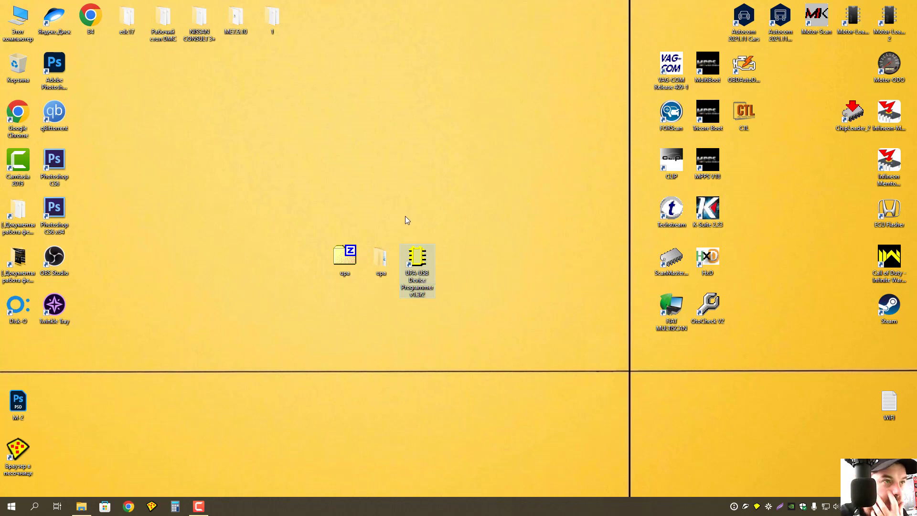
{"action": "double_click", "coordinate": [418, 257]}
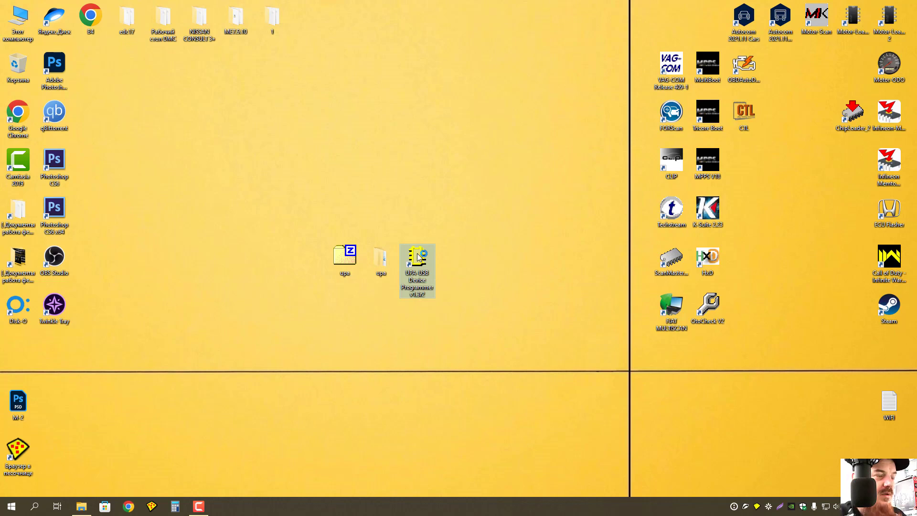
{"action": "right_click", "coordinate": [418, 257]}
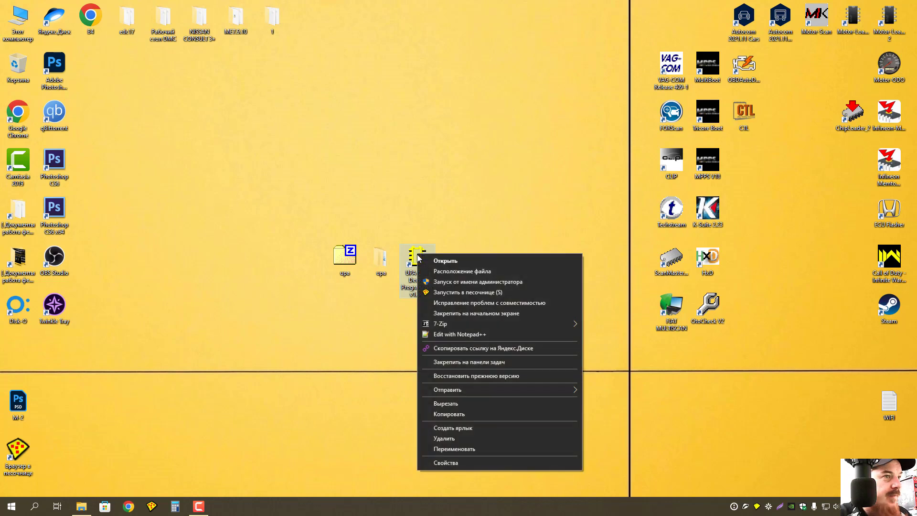
{"action": "left_click", "coordinate": [468, 272]}
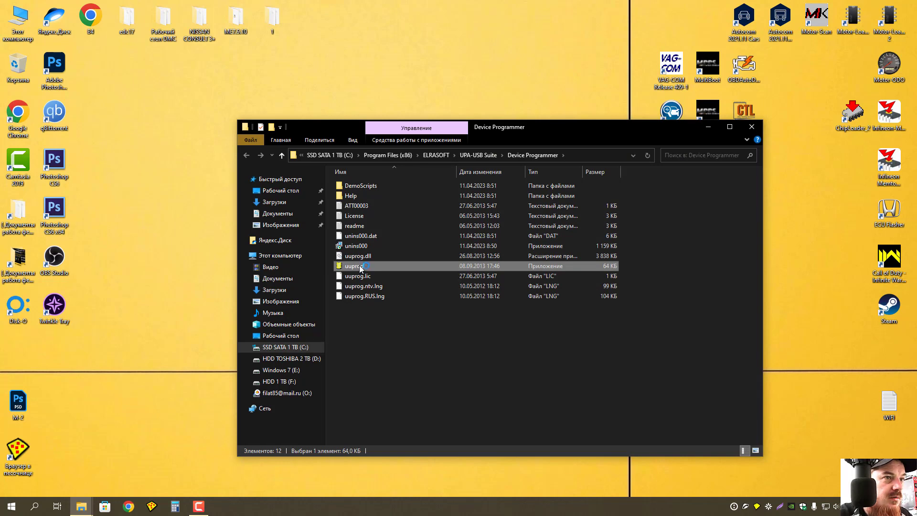
{"action": "left_click_drag", "start_coordinate": [578, 128], "coordinate": [552, 116]}
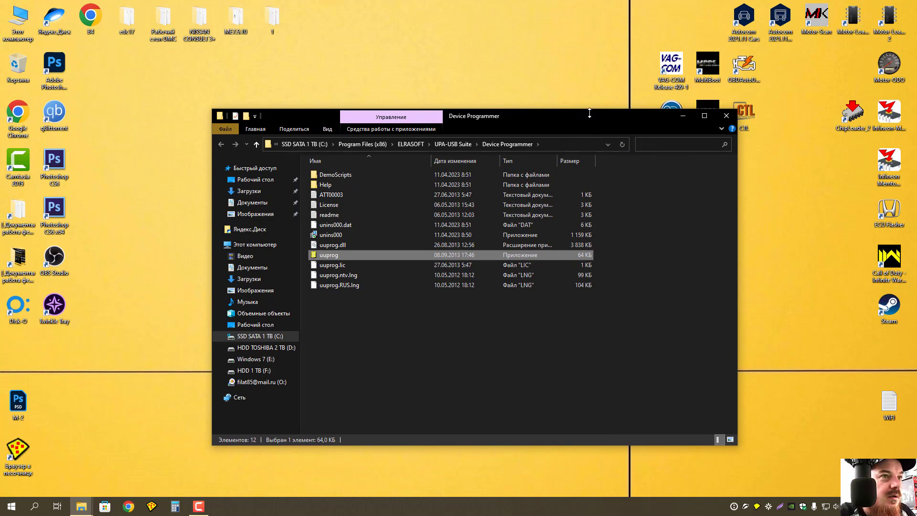
{"action": "left_click_drag", "start_coordinate": [589, 114], "coordinate": [546, 116]}
{"action": "left_click", "coordinate": [689, 117]}
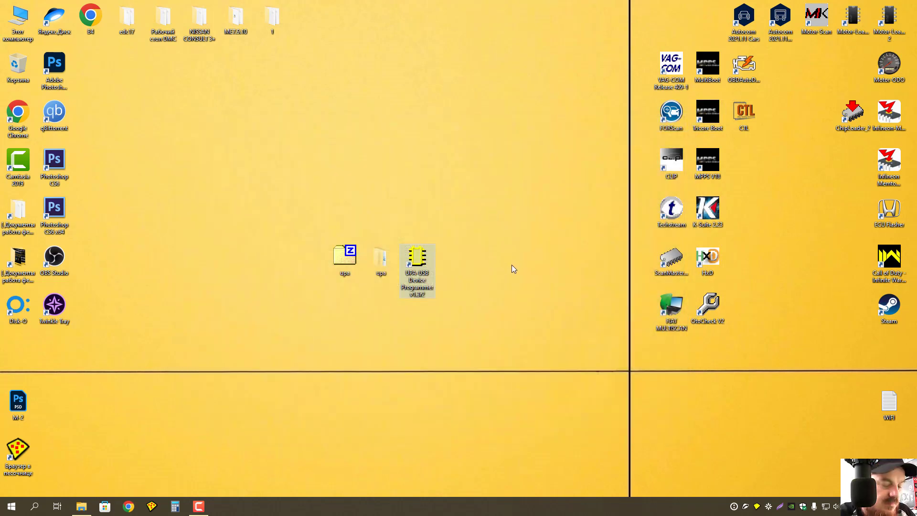
Run the UPA-USB Device Programmer shortcut as administrator, getting the uuprog.lic not found error.
{"action": "right_click", "coordinate": [416, 258]}
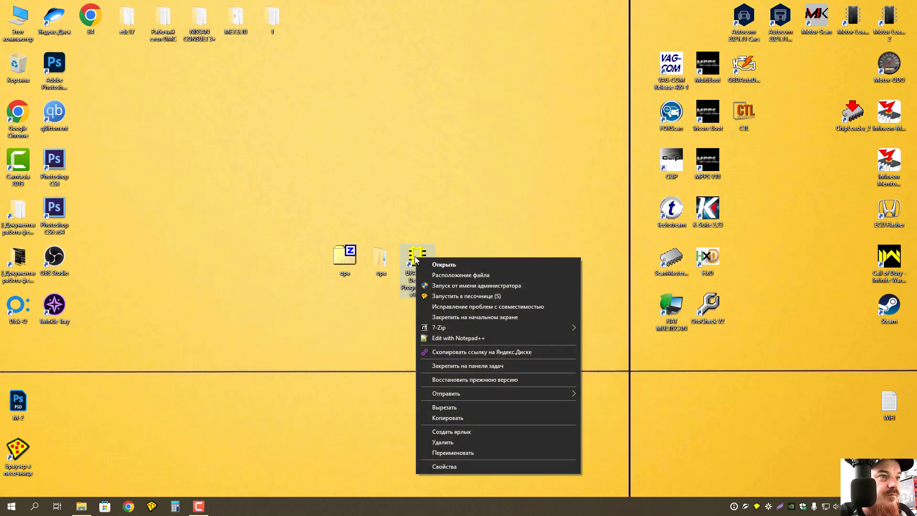
{"action": "left_click", "coordinate": [473, 286]}
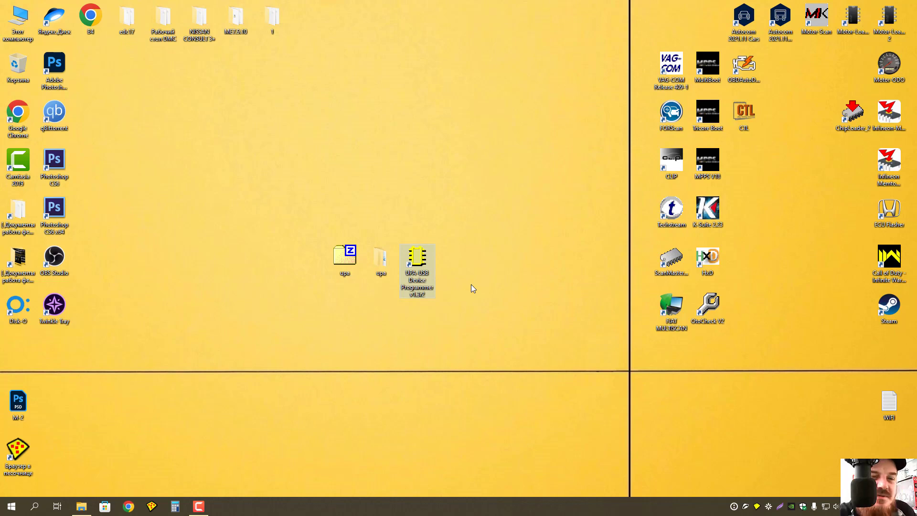
{"action": "left_click", "coordinate": [199, 507]}
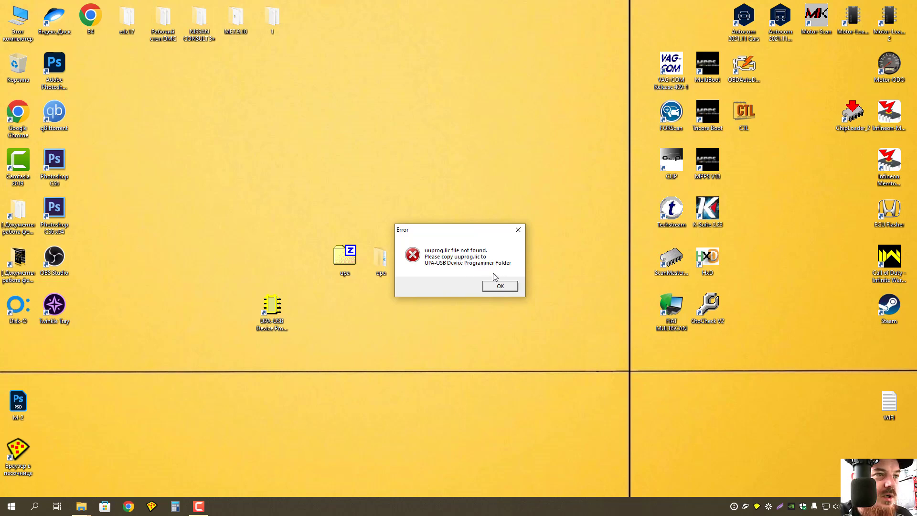
Dismiss the missing-licence error and select uuprog.lic in upa\uuprog_13014r2\uu.
{"action": "left_click", "coordinate": [505, 289]}
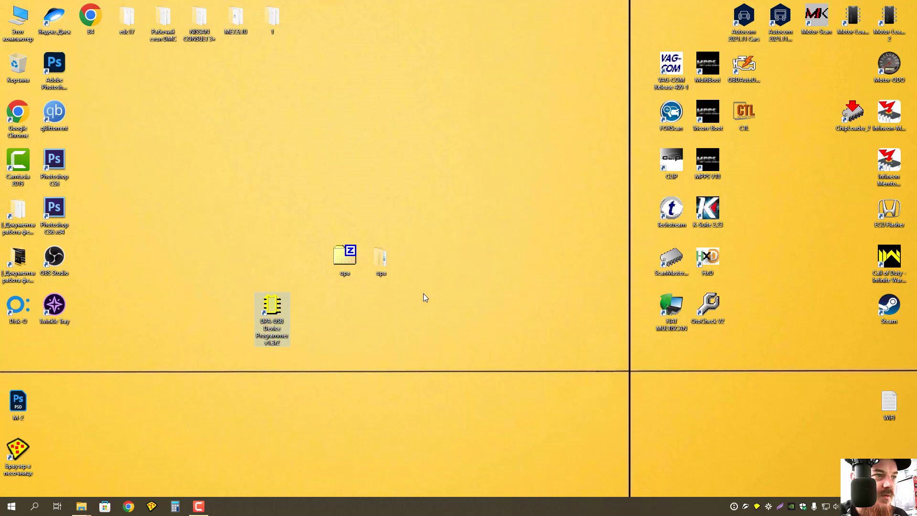
{"action": "double_click", "coordinate": [381, 261]}
{"action": "left_click", "coordinate": [327, 200]}
{"action": "double_click", "coordinate": [326, 201]}
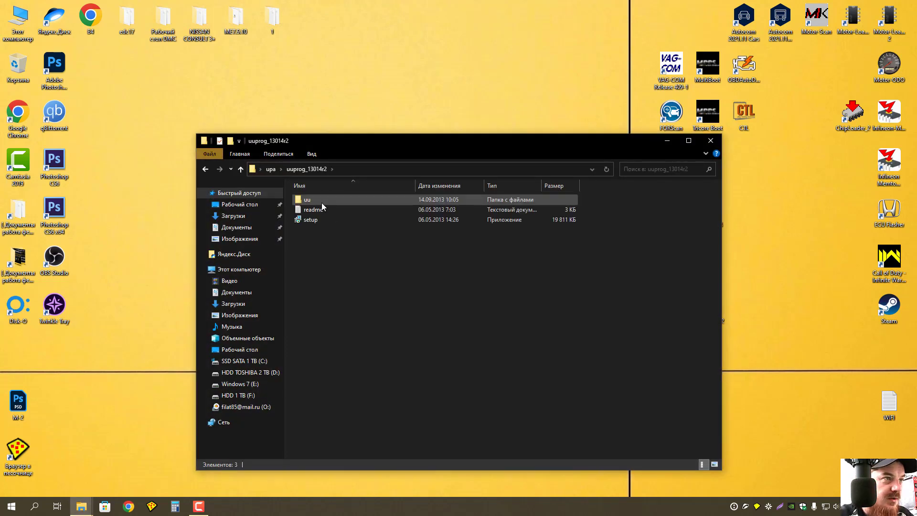
{"action": "double_click", "coordinate": [310, 199]}
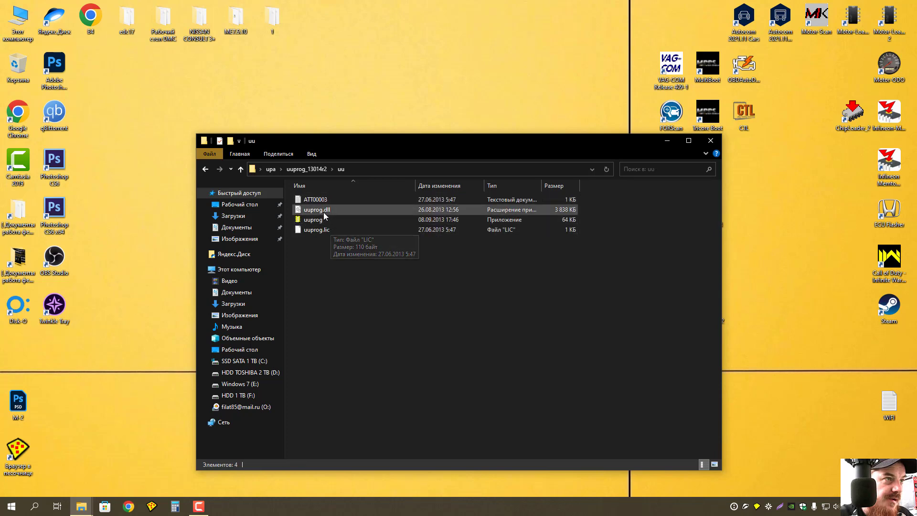
{"action": "left_click", "coordinate": [323, 231]}
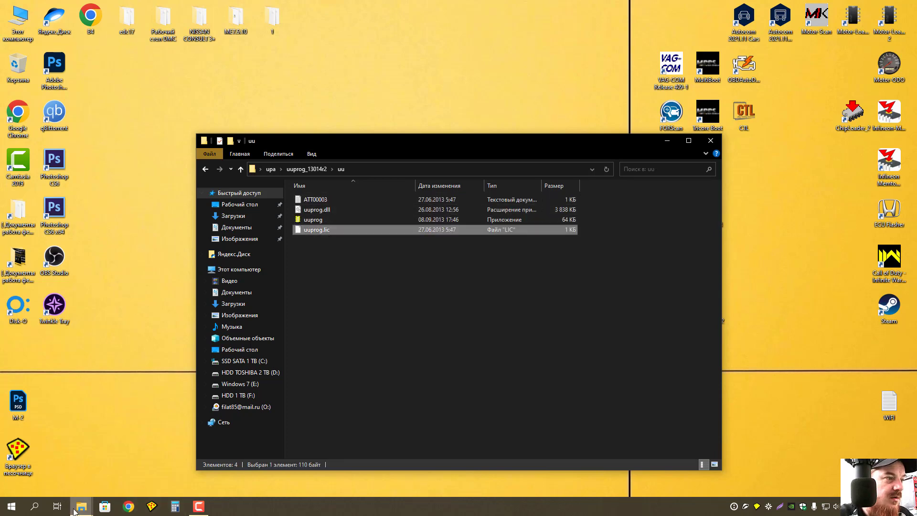
Paste uuprog.lic into Program Files (x86)\ELRASOFT\UPA-USB Suite\Device Programmer.
{"action": "mouse_move", "coordinate": [76, 509]}
{"action": "mouse_move", "coordinate": [123, 477]}
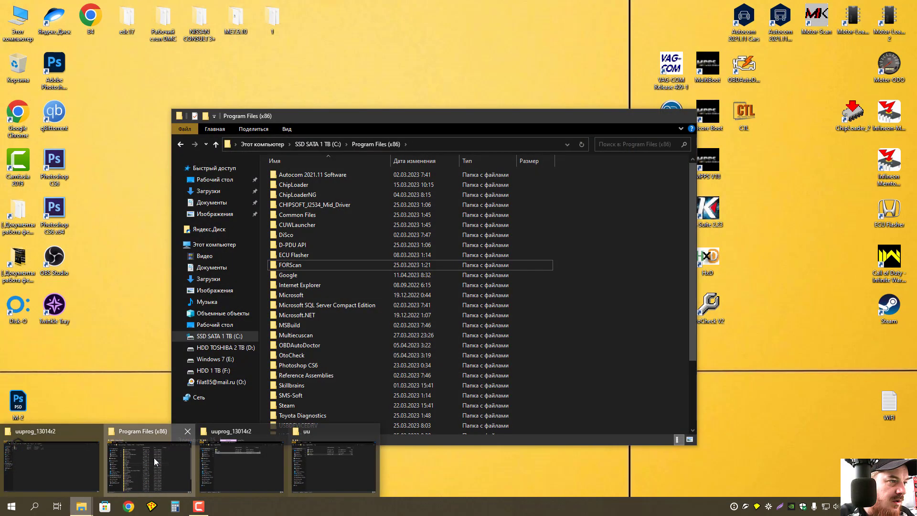
{"action": "left_click", "coordinate": [154, 458]}
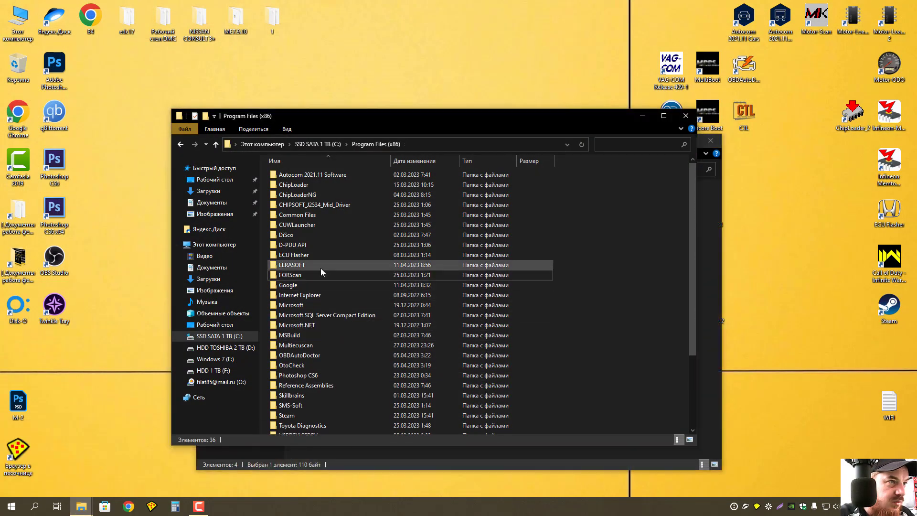
{"action": "double_click", "coordinate": [306, 262]}
{"action": "double_click", "coordinate": [303, 174]}
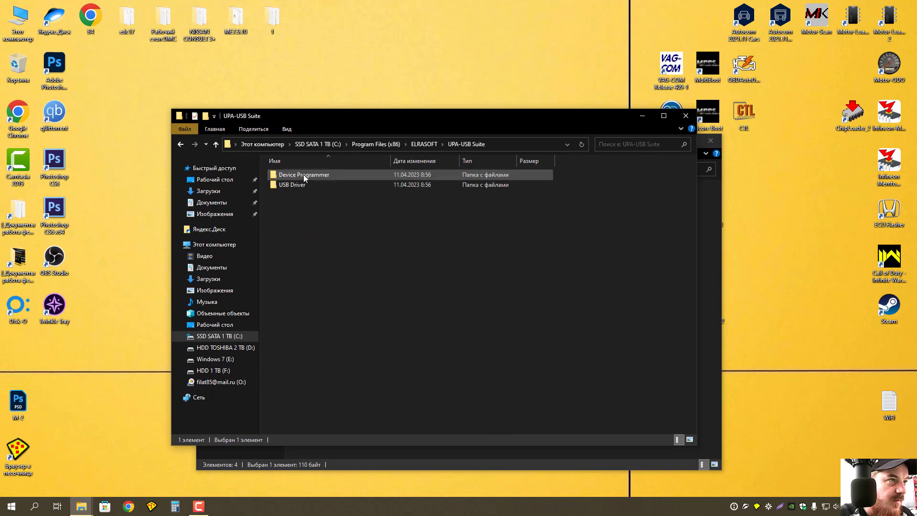
{"action": "double_click", "coordinate": [306, 175]}
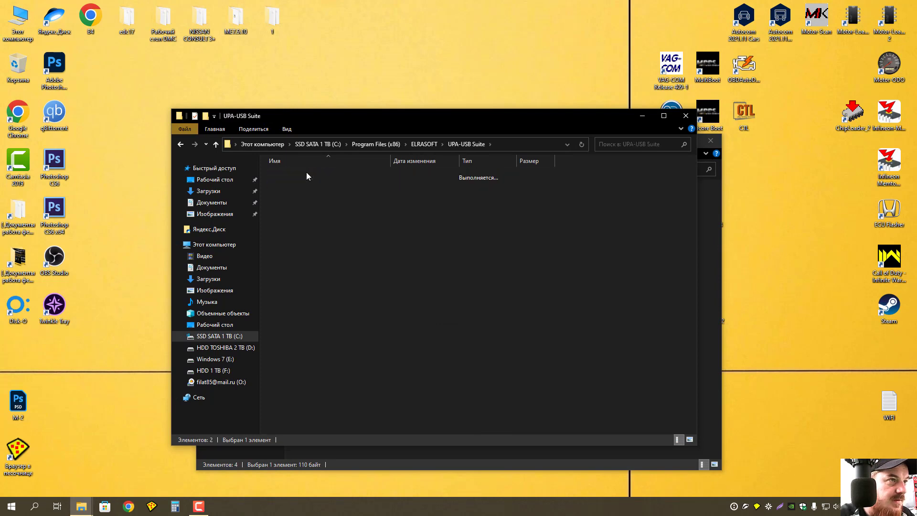
{"action": "key", "text": "ctrl+v"}
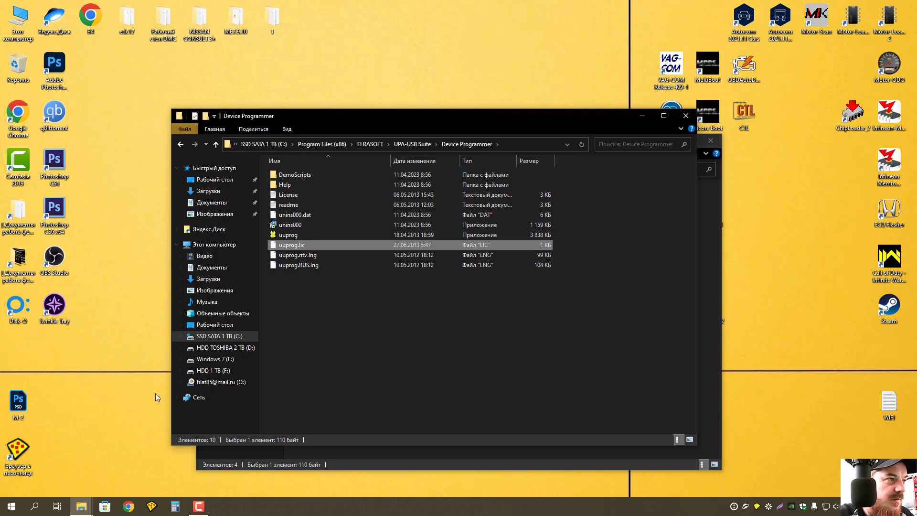
{"action": "left_click", "coordinate": [292, 236]}
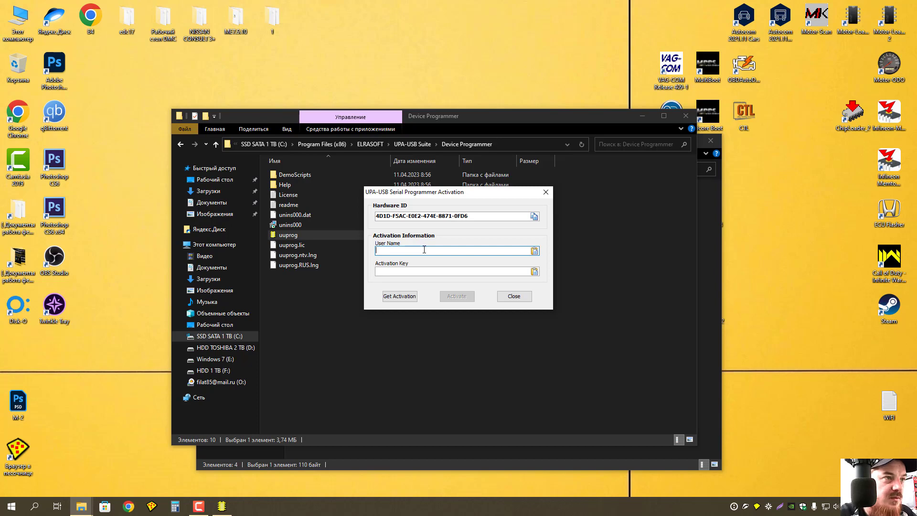
{"action": "type", "text": "11111111"}
{"action": "left_click", "coordinate": [405, 271]}
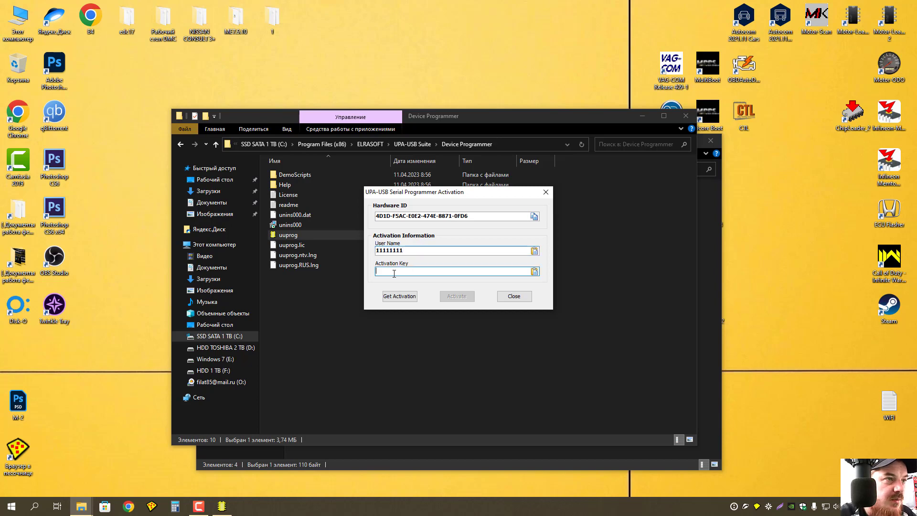
{"action": "type", "text": "11111111"}
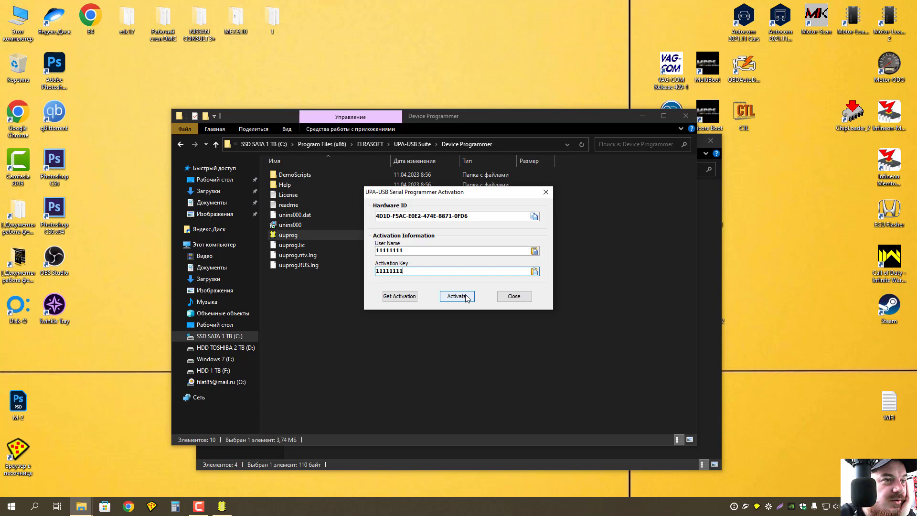
{"action": "left_click", "coordinate": [466, 297]}
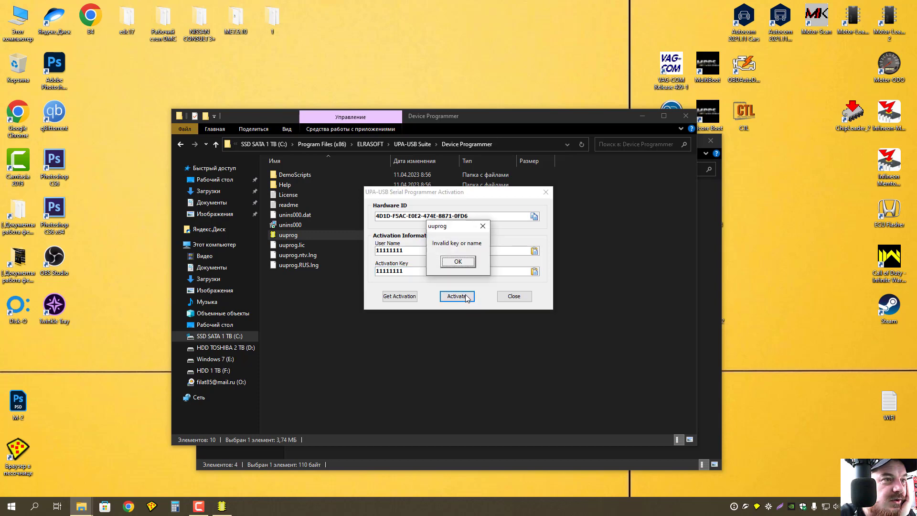
{"action": "left_click", "coordinate": [465, 267]}
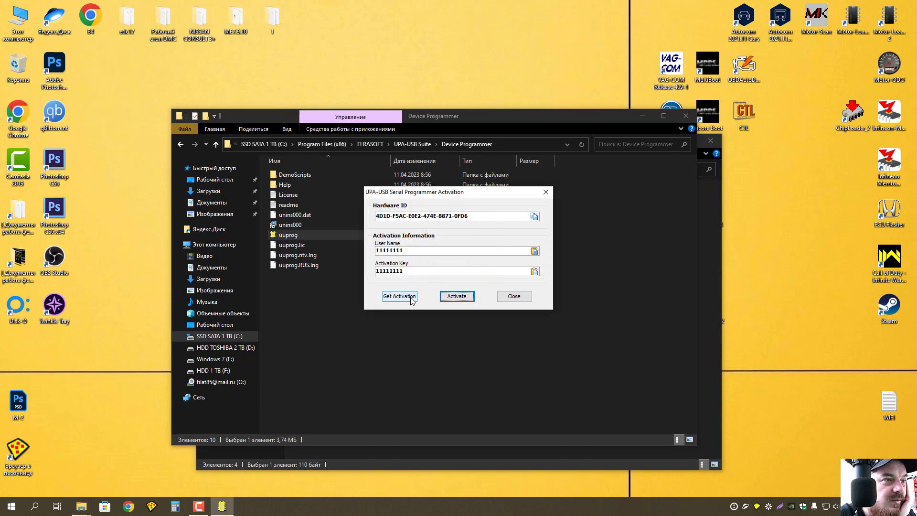
{"action": "left_click", "coordinate": [512, 296]}
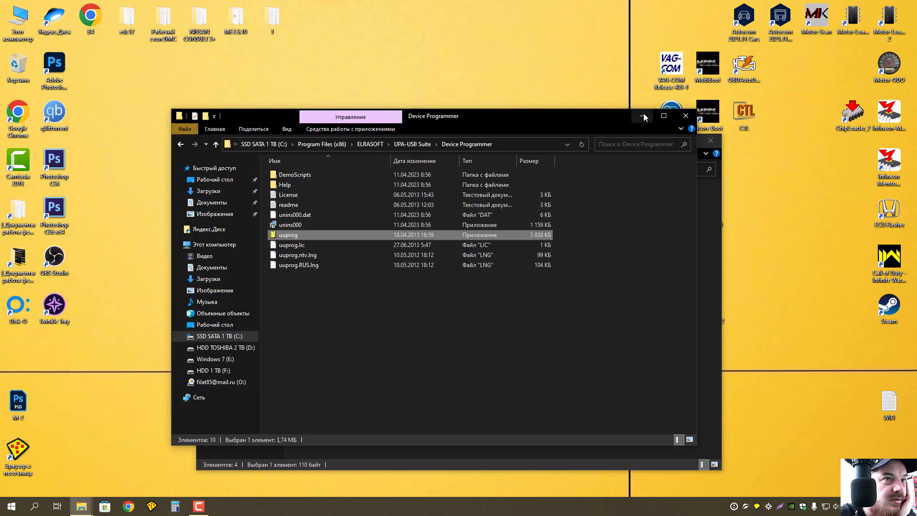
Minimize the folder windows and launch UPA-USB Device Programmer from its desktop shortcut.
{"action": "left_click", "coordinate": [644, 114]}
{"action": "left_click_drag", "start_coordinate": [574, 144], "coordinate": [480, 105]}
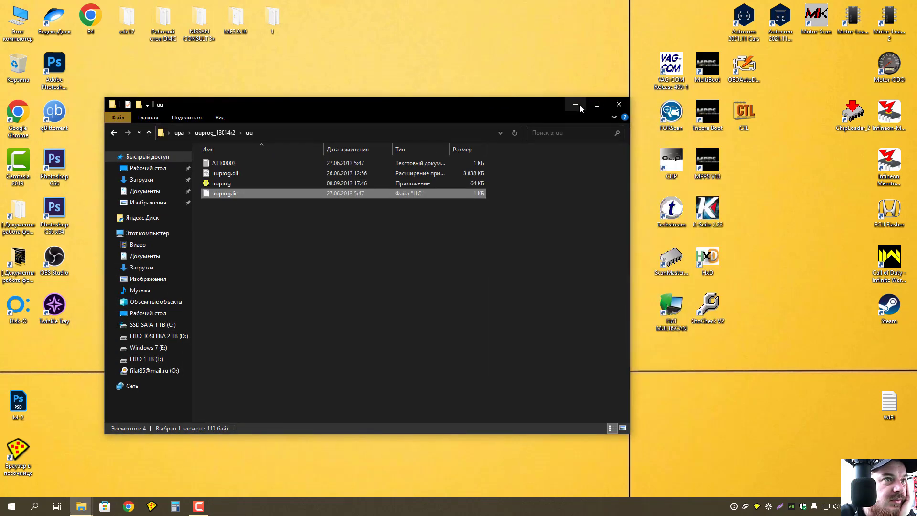
{"action": "left_click", "coordinate": [580, 105]}
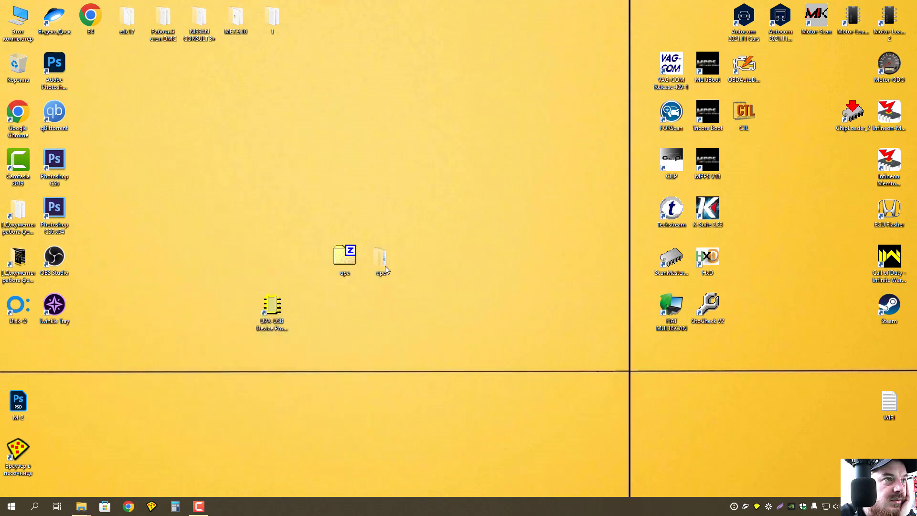
{"action": "left_click", "coordinate": [279, 321]}
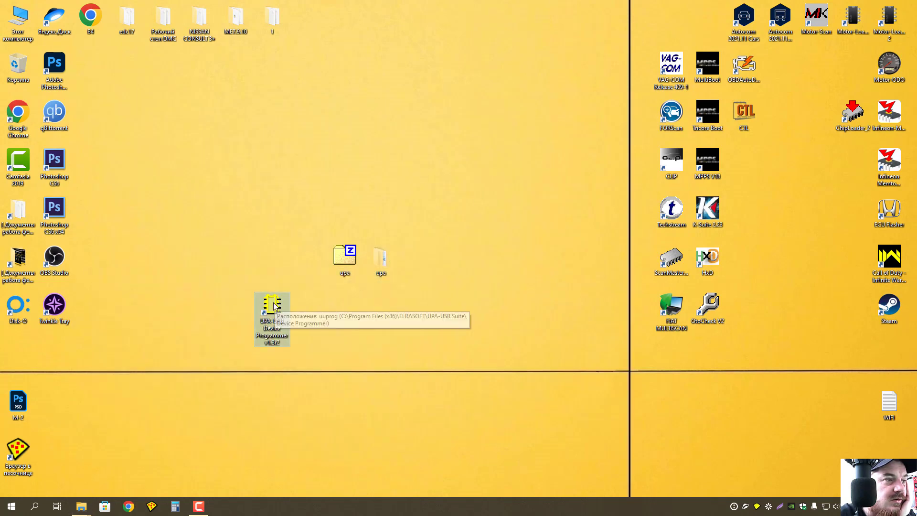
{"action": "double_click", "coordinate": [274, 303]}
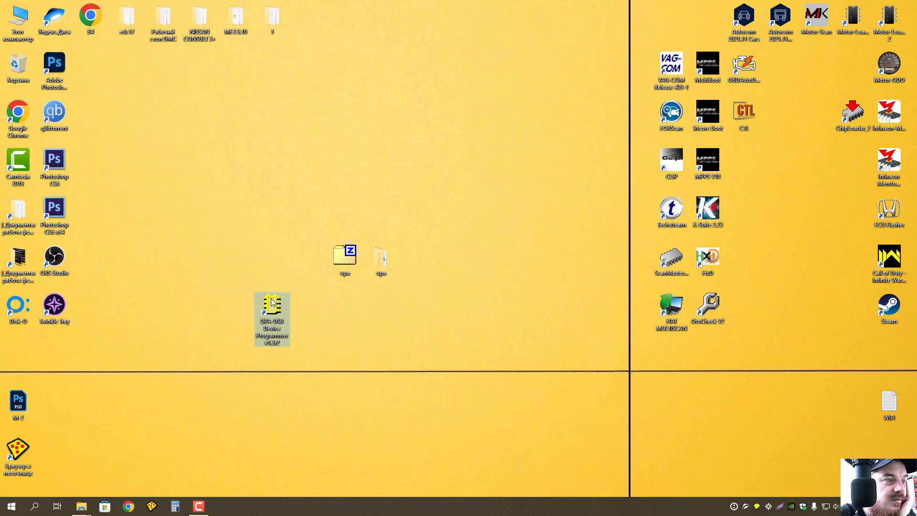
{"action": "double_click", "coordinate": [271, 303]}
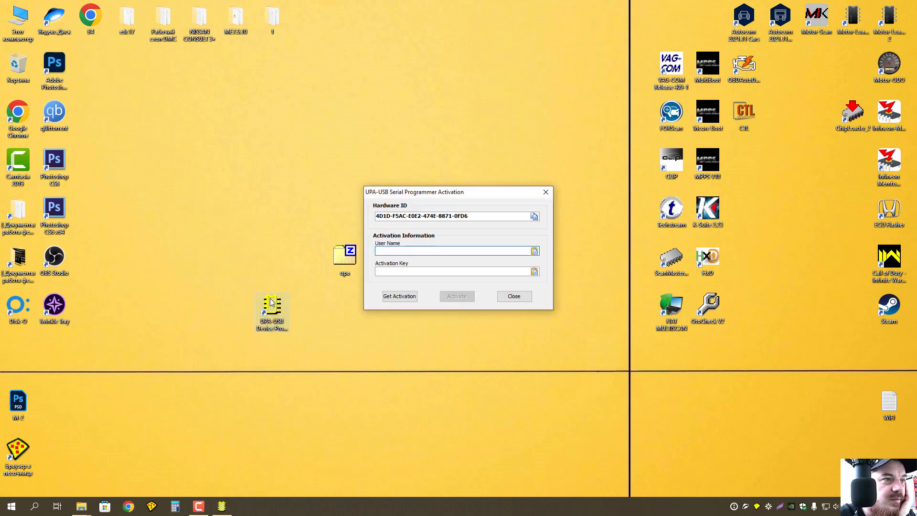
Move the activation dialog aside and switch to the forum thread in Chrome.
{"action": "left_click_drag", "start_coordinate": [494, 195], "coordinate": [532, 285]}
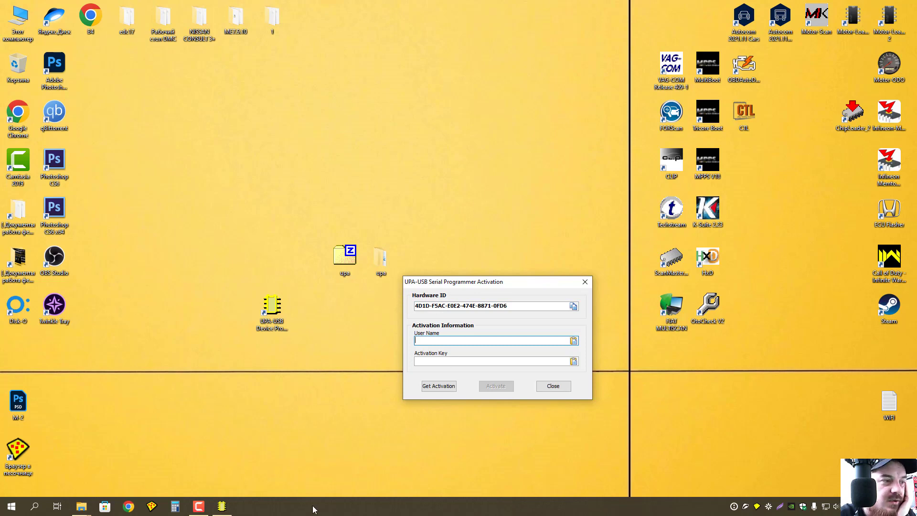
{"action": "left_click", "coordinate": [198, 507]}
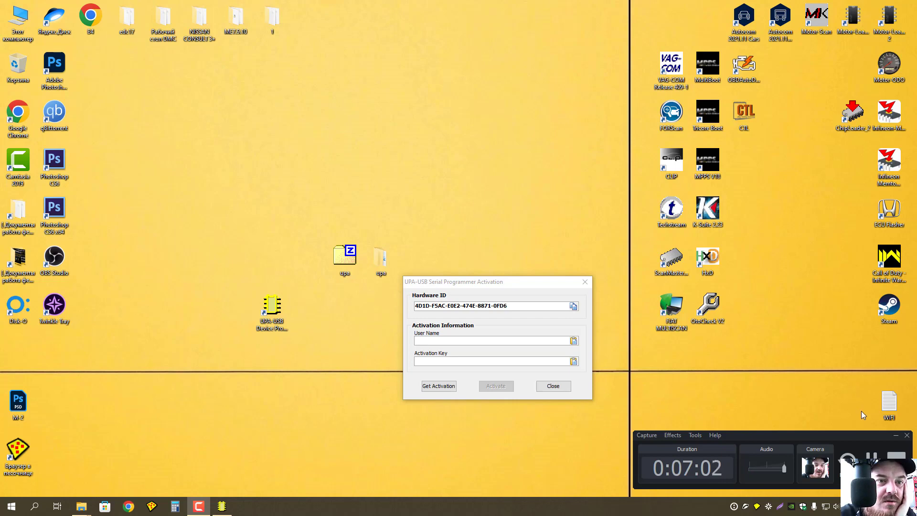
{"action": "key", "text": "alt+Tab"}
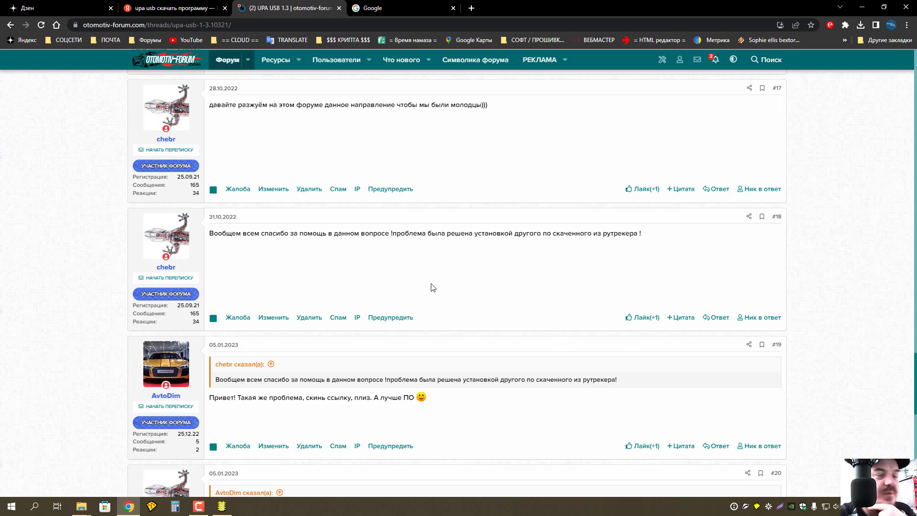
Scroll through the UPA USB 1.3 thread and return to its first page.
{"action": "scroll", "coordinate": [433, 287], "scroll_direction": "up", "scroll_amount": 3}
{"action": "scroll", "coordinate": [433, 287], "scroll_direction": "up", "scroll_amount": 5}
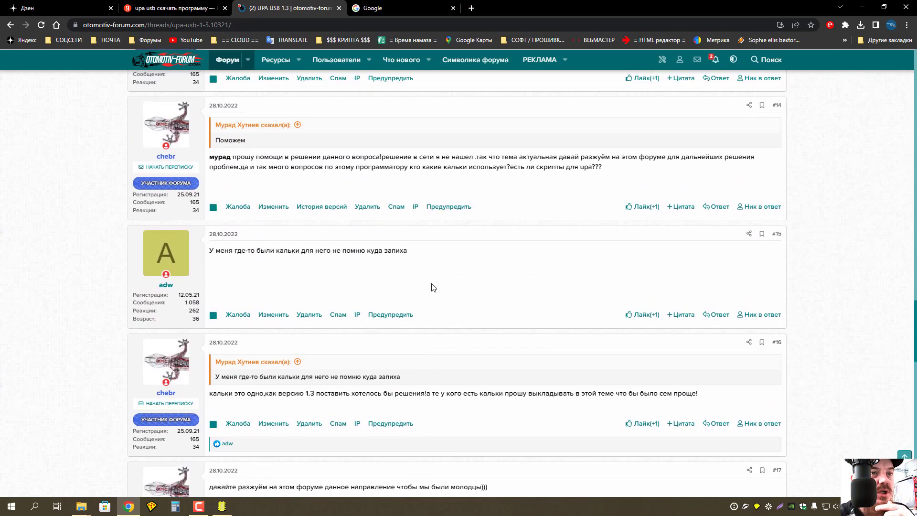
{"action": "scroll", "coordinate": [433, 287], "scroll_direction": "up", "scroll_amount": 10}
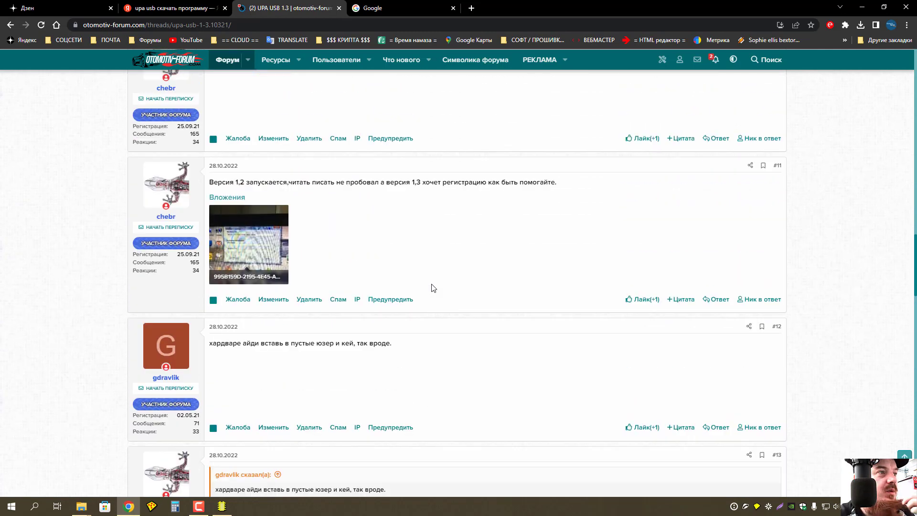
{"action": "scroll", "coordinate": [433, 287], "scroll_direction": "down", "scroll_amount": 12}
{"action": "scroll", "coordinate": [433, 287], "scroll_direction": "up", "scroll_amount": 11}
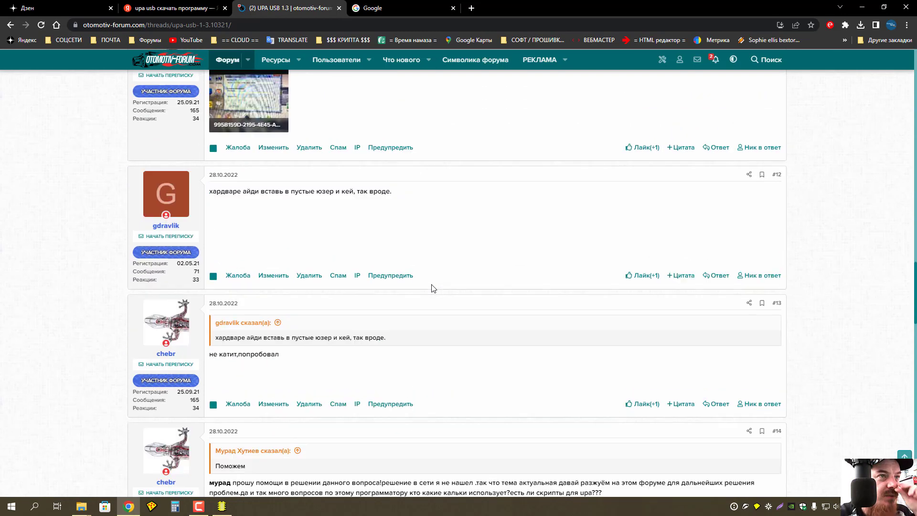
{"action": "scroll", "coordinate": [434, 287], "scroll_direction": "up", "scroll_amount": 3}
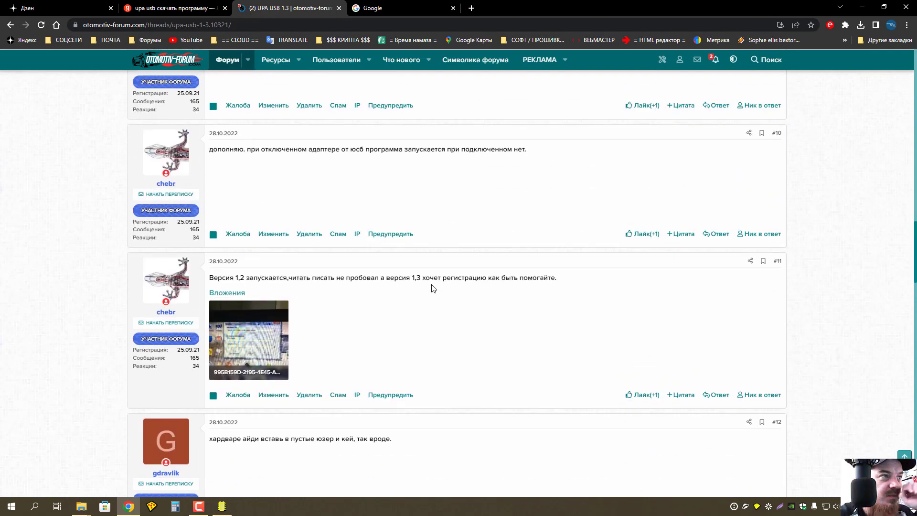
{"action": "scroll", "coordinate": [432, 287], "scroll_direction": "up", "scroll_amount": 4}
{"action": "scroll", "coordinate": [432, 287], "scroll_direction": "up", "scroll_amount": 15}
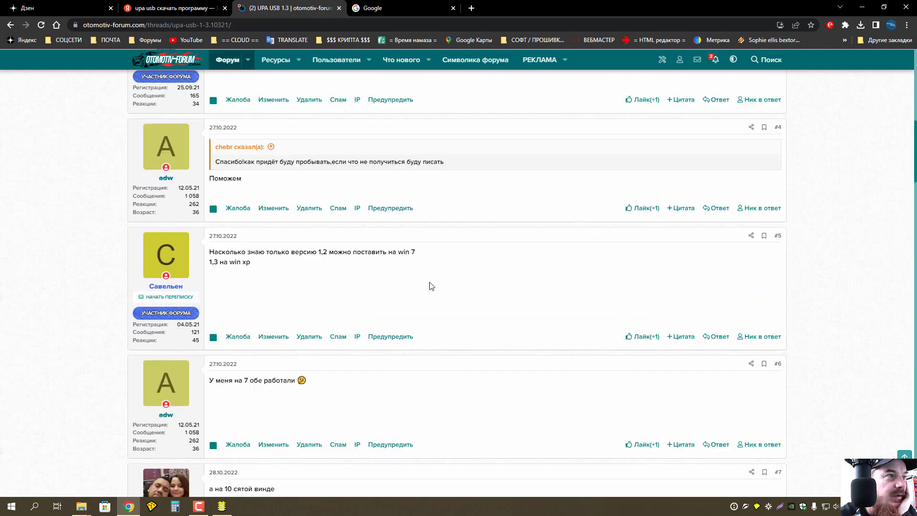
{"action": "scroll", "coordinate": [431, 286], "scroll_direction": "up", "scroll_amount": 5}
{"action": "scroll", "coordinate": [431, 286], "scroll_direction": "down", "scroll_amount": 15}
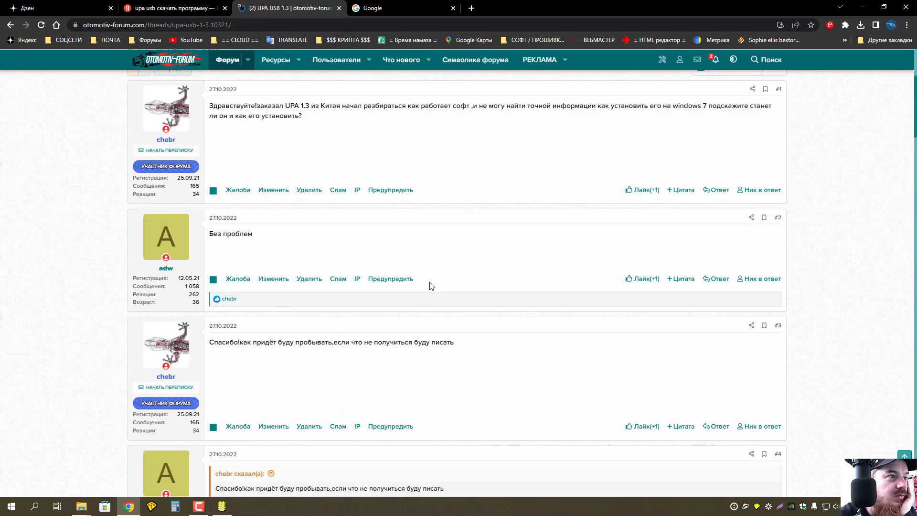
{"action": "scroll", "coordinate": [431, 285], "scroll_direction": "up", "scroll_amount": 12}
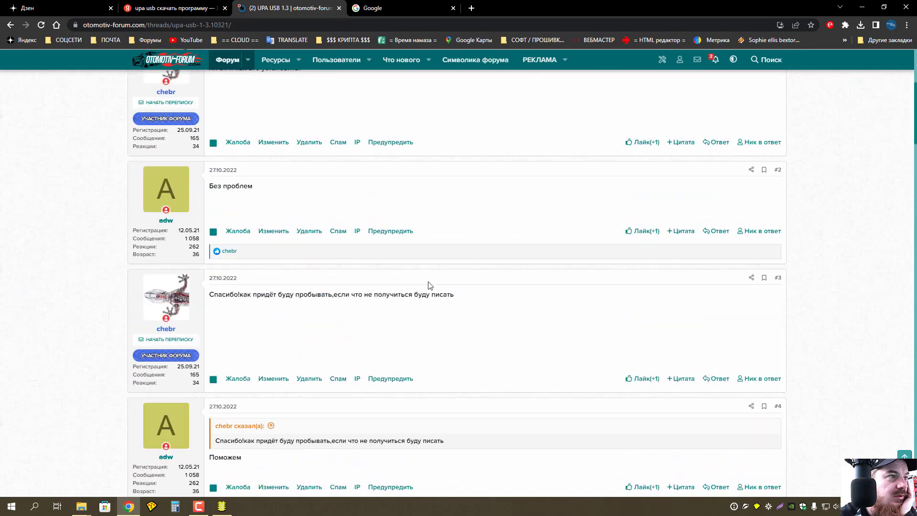
{"action": "scroll", "coordinate": [430, 286], "scroll_direction": "down", "scroll_amount": 20}
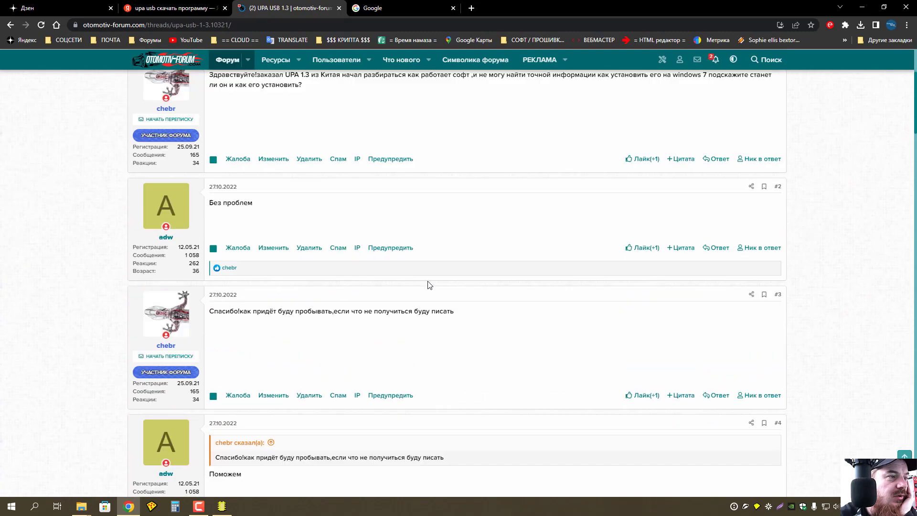
{"action": "scroll", "coordinate": [429, 285], "scroll_direction": "down", "scroll_amount": 12}
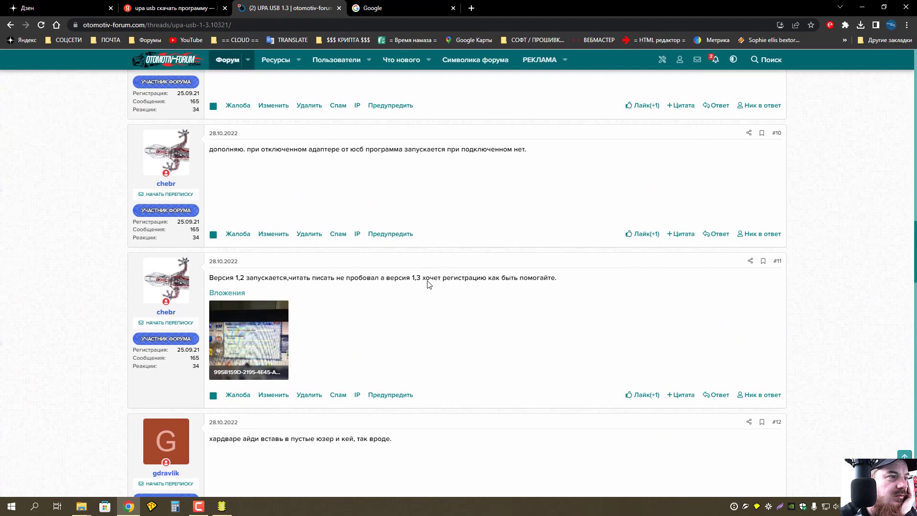
{"action": "scroll", "coordinate": [429, 284], "scroll_direction": "down", "scroll_amount": 12}
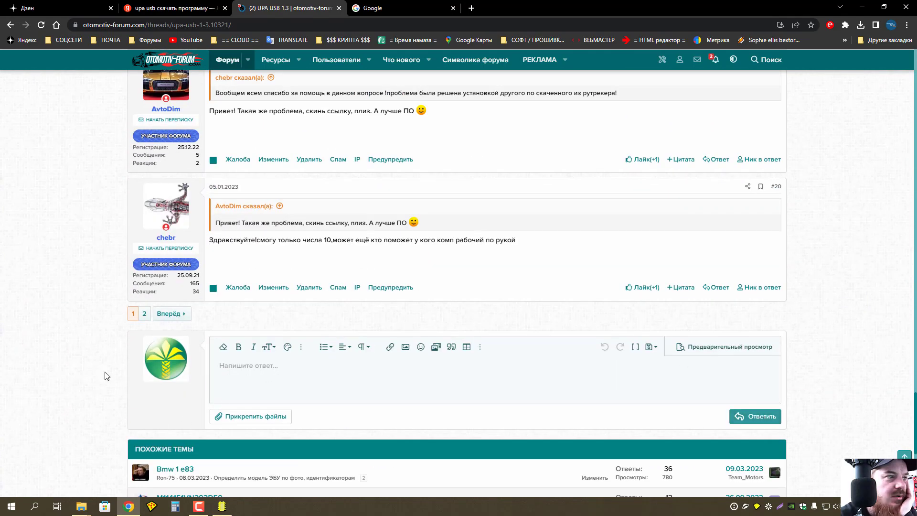
{"action": "left_click", "coordinate": [134, 314]}
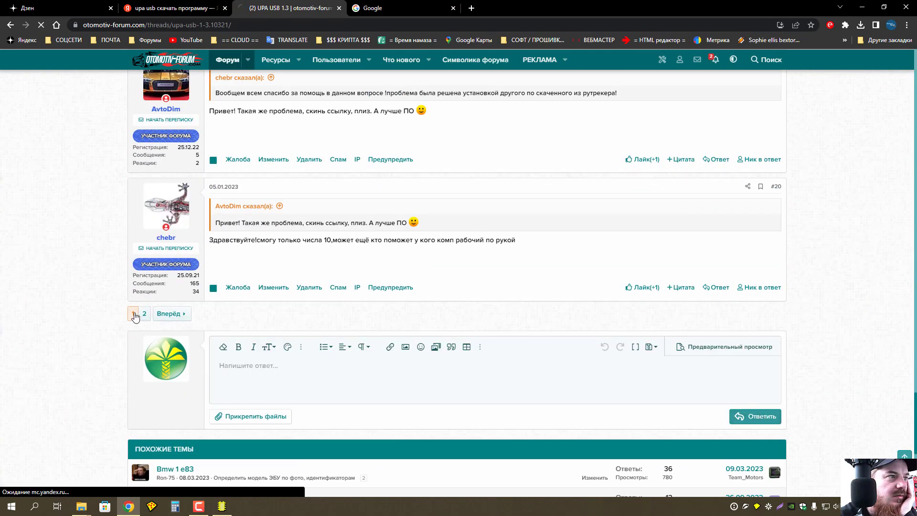
Scroll down page 1, then go to page 2 and down to post #24.
{"action": "scroll", "coordinate": [351, 333], "scroll_direction": "down", "scroll_amount": 5}
{"action": "scroll", "coordinate": [351, 334], "scroll_direction": "down", "scroll_amount": 15}
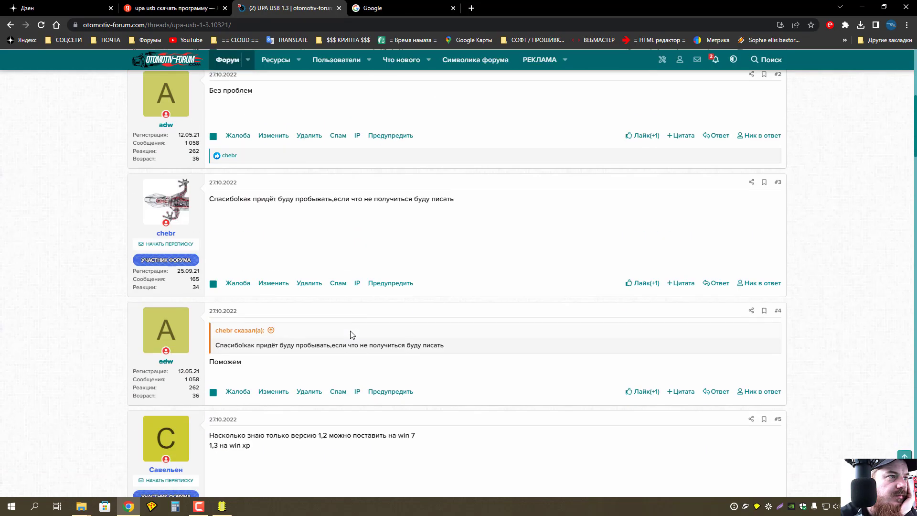
{"action": "scroll", "coordinate": [351, 333], "scroll_direction": "down", "scroll_amount": 20}
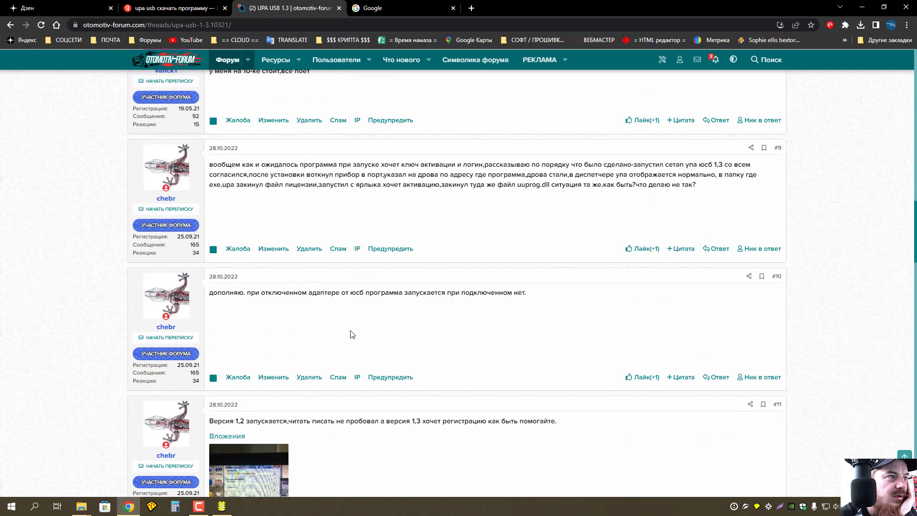
{"action": "scroll", "coordinate": [352, 334], "scroll_direction": "down", "scroll_amount": 20}
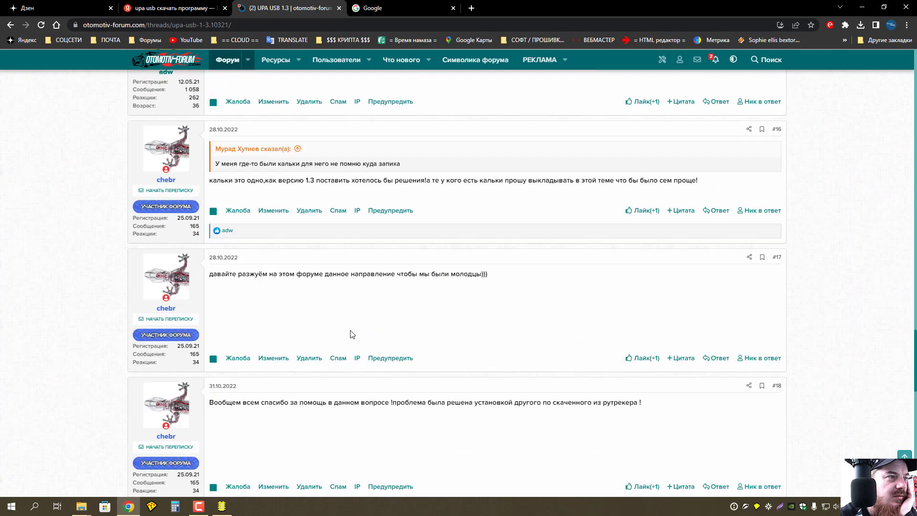
{"action": "scroll", "coordinate": [350, 334], "scroll_direction": "down", "scroll_amount": 2}
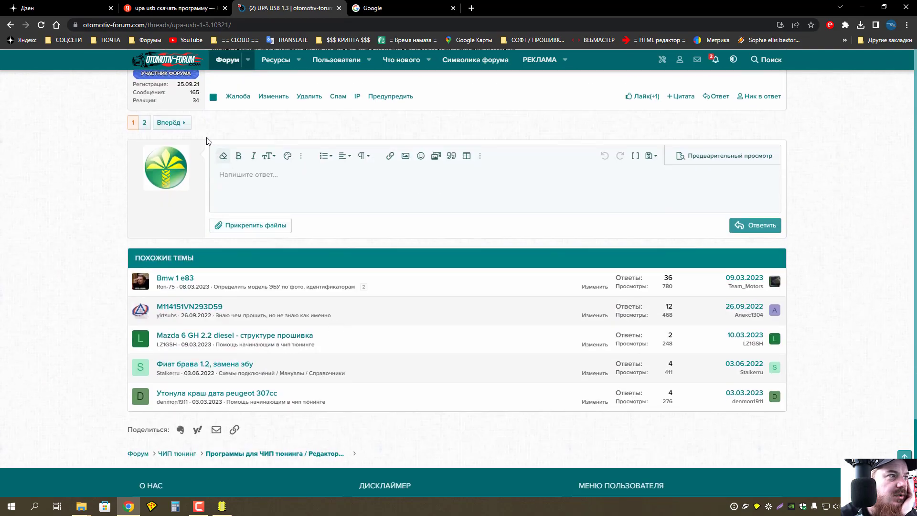
{"action": "left_click", "coordinate": [168, 123]}
{"action": "scroll", "coordinate": [344, 230], "scroll_direction": "down", "scroll_amount": 10}
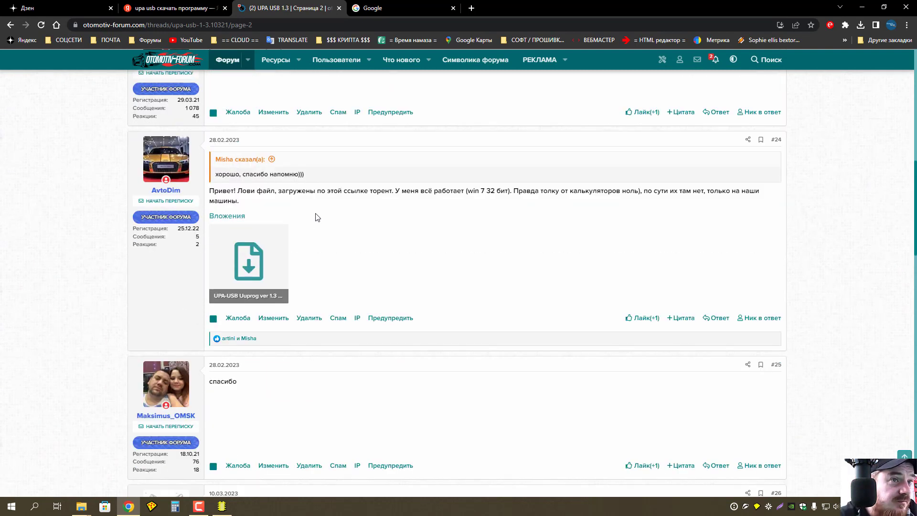
Save post #24's uuprog_13014r2 torrent and add it in qBittorrent to download 182,6 MB fully.
{"action": "left_click", "coordinate": [252, 258]}
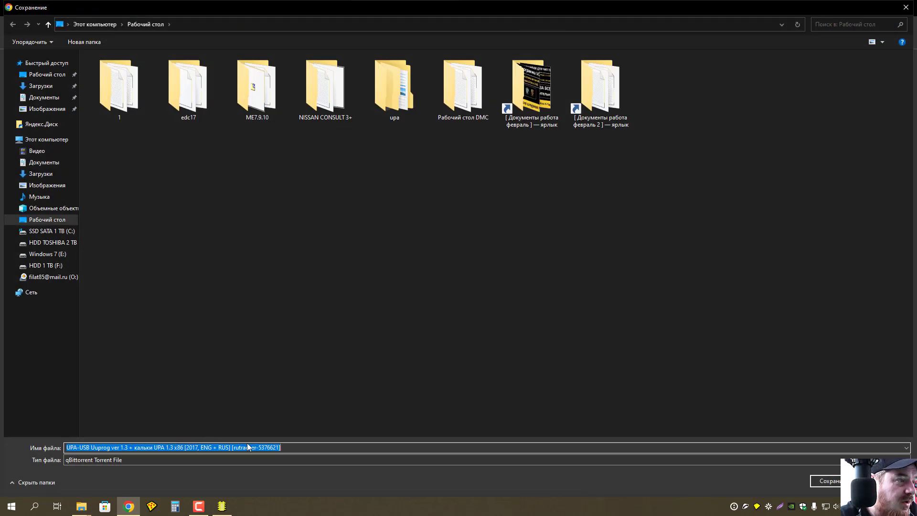
{"action": "left_click", "coordinate": [833, 481]}
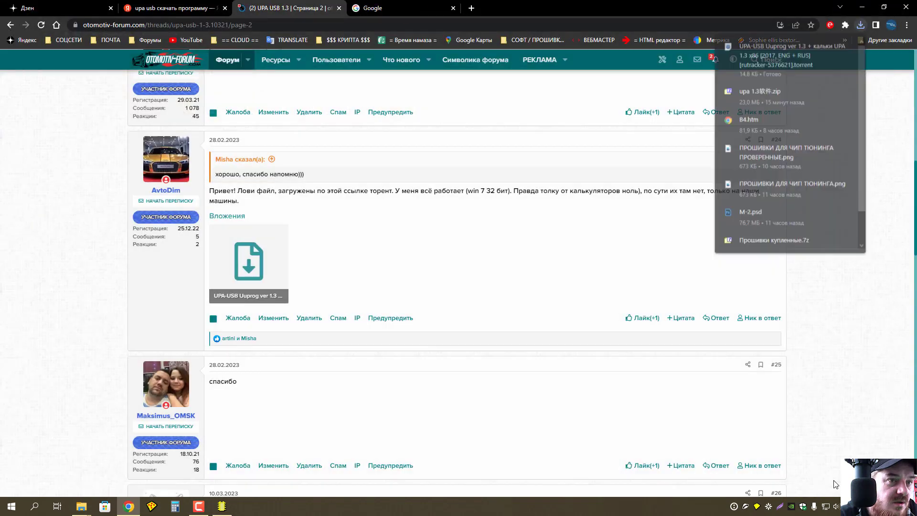
{"action": "left_click", "coordinate": [781, 50]}
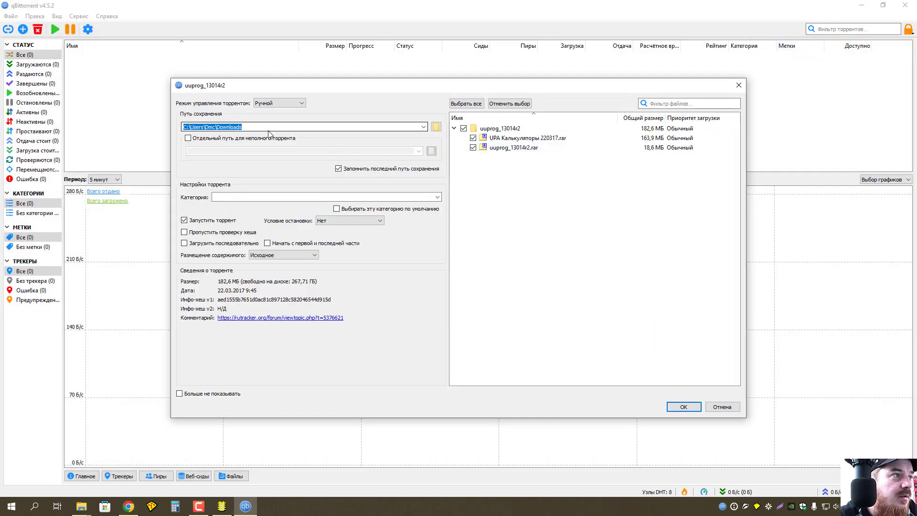
{"action": "left_click", "coordinate": [684, 407]}
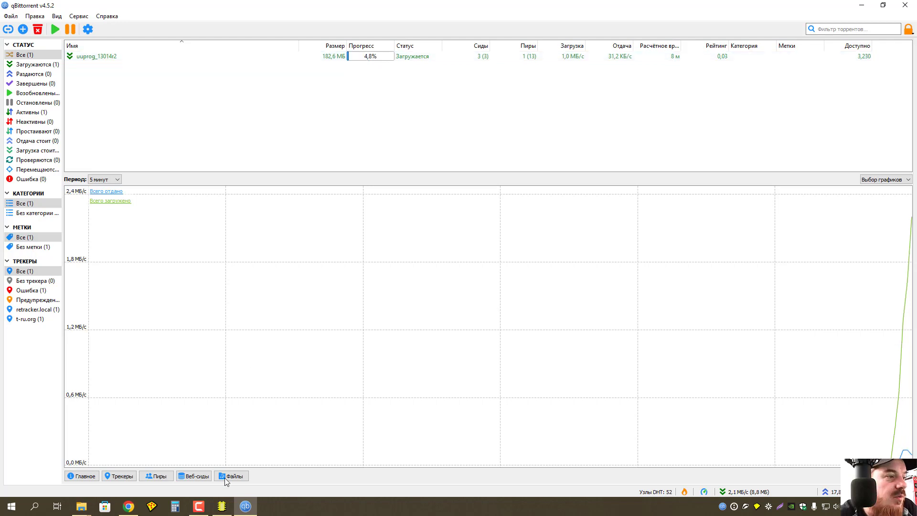
{"action": "left_click", "coordinate": [199, 507]}
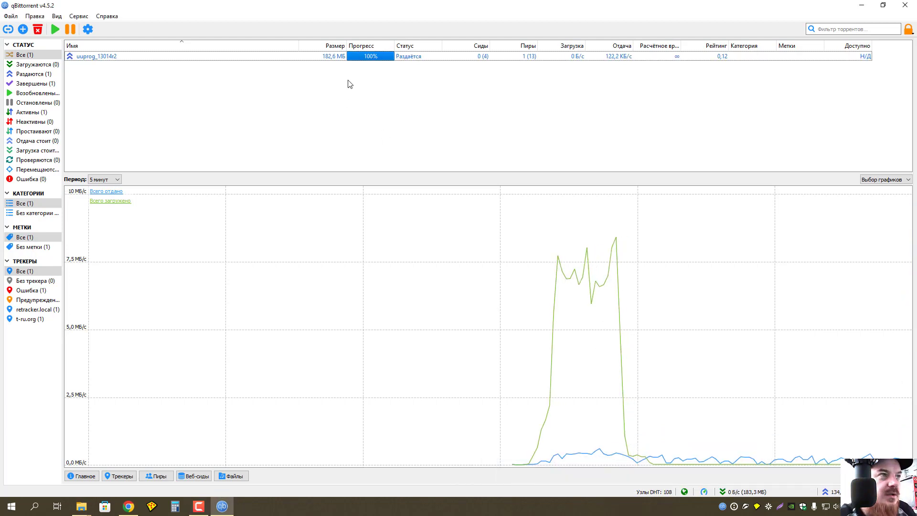
Open the finished torrent's folder and extract the uuprog_13014r2 archive with 7-Zip into its own folder.
{"action": "right_click", "coordinate": [118, 58]}
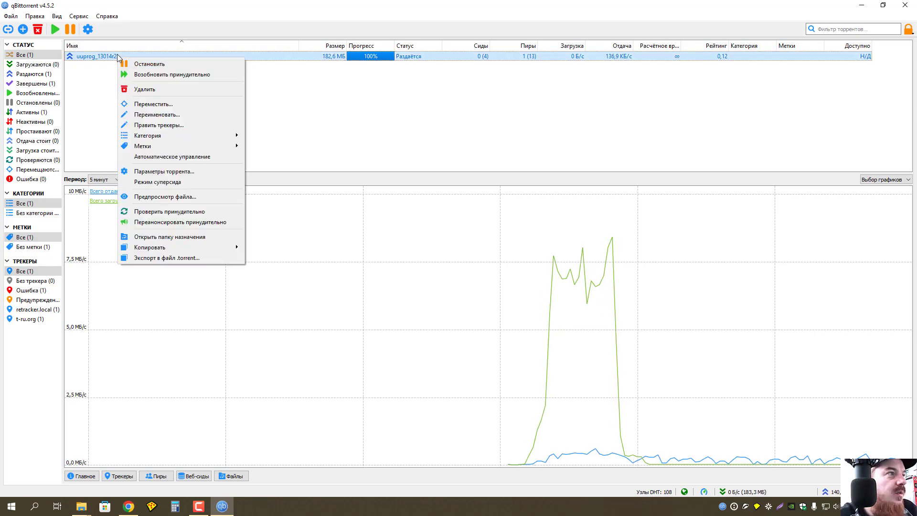
{"action": "left_click", "coordinate": [102, 60]}
{"action": "double_click", "coordinate": [102, 59]}
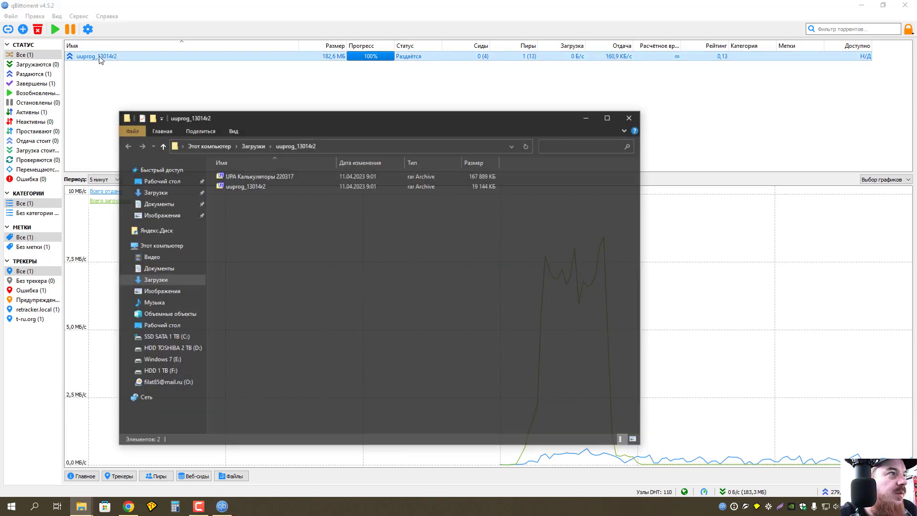
{"action": "right_click", "coordinate": [254, 186]}
{"action": "mouse_move", "coordinate": [325, 213]}
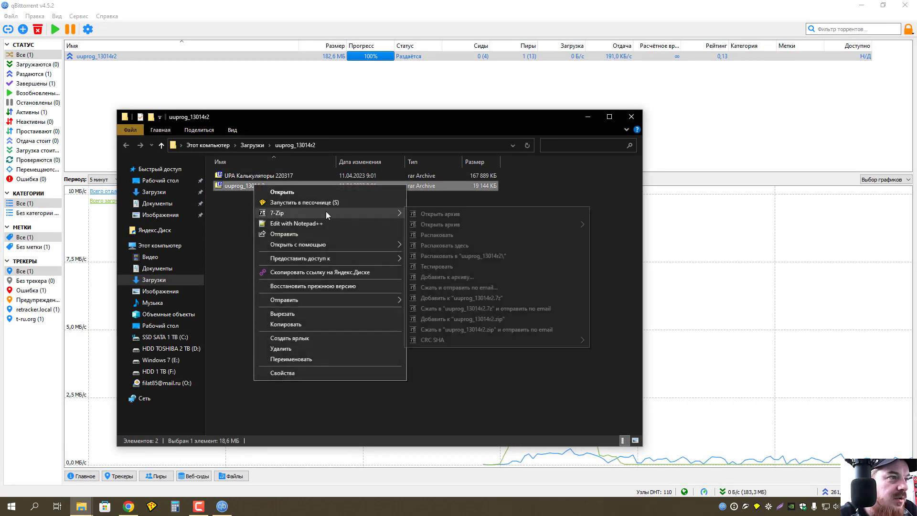
{"action": "left_click", "coordinate": [466, 256]}
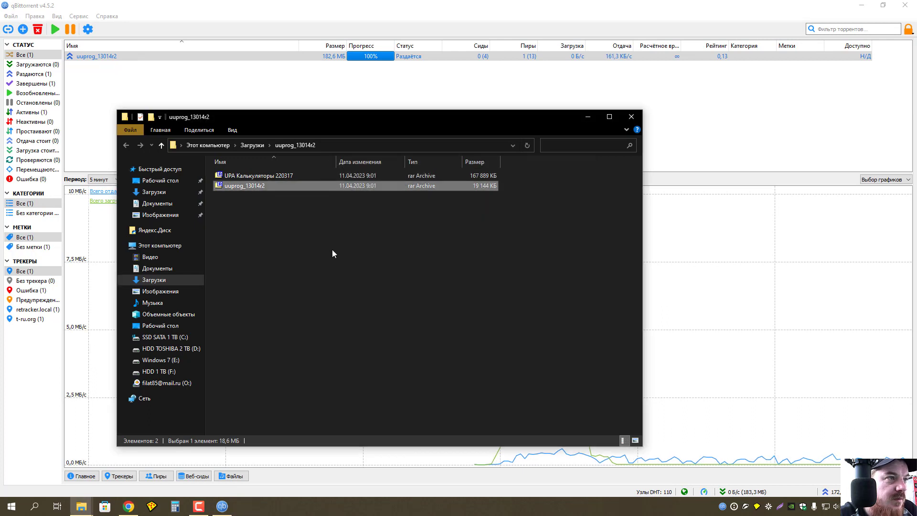
Open the extracted uuprog_13014r2 folder, read the readme, and close it.
{"action": "double_click", "coordinate": [254, 176]}
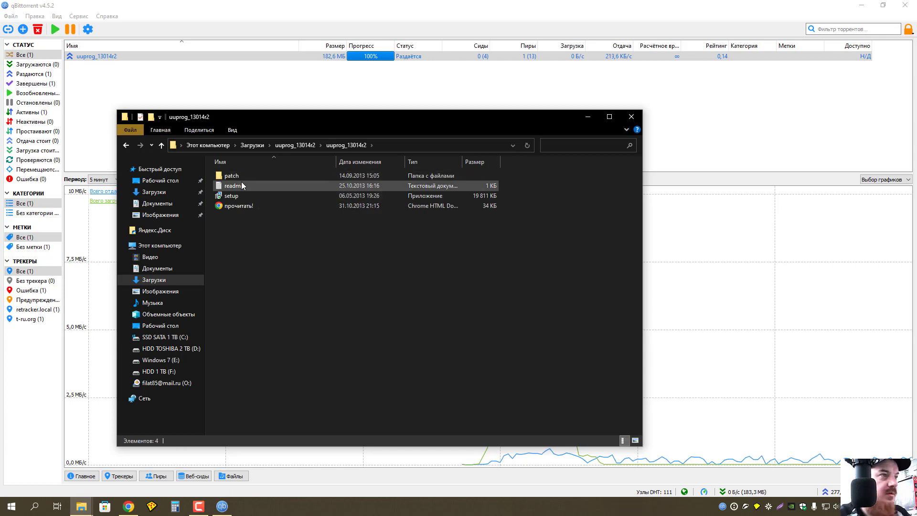
{"action": "double_click", "coordinate": [240, 187]}
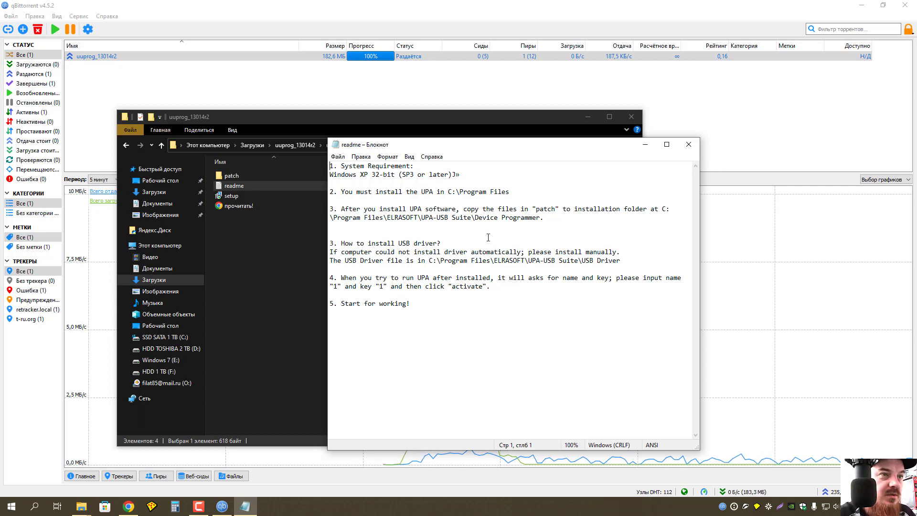
{"action": "left_click", "coordinate": [688, 145]}
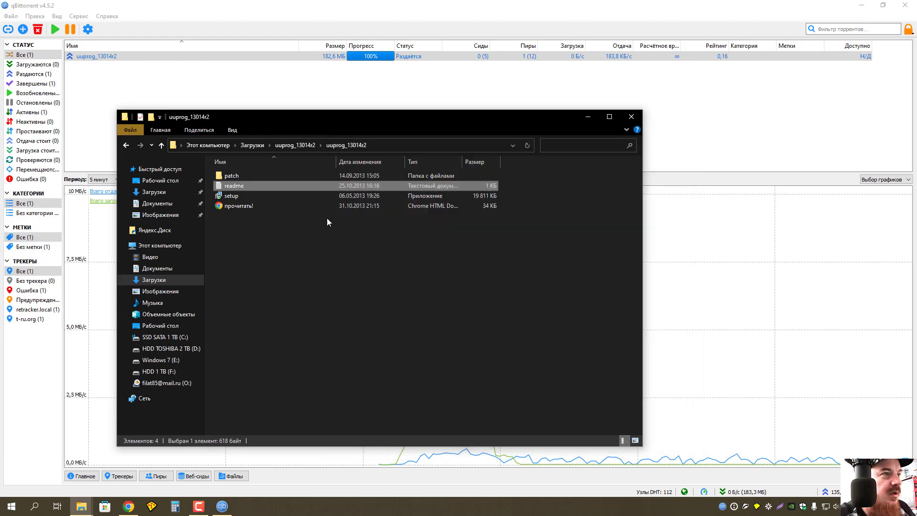
{"action": "double_click", "coordinate": [241, 206]}
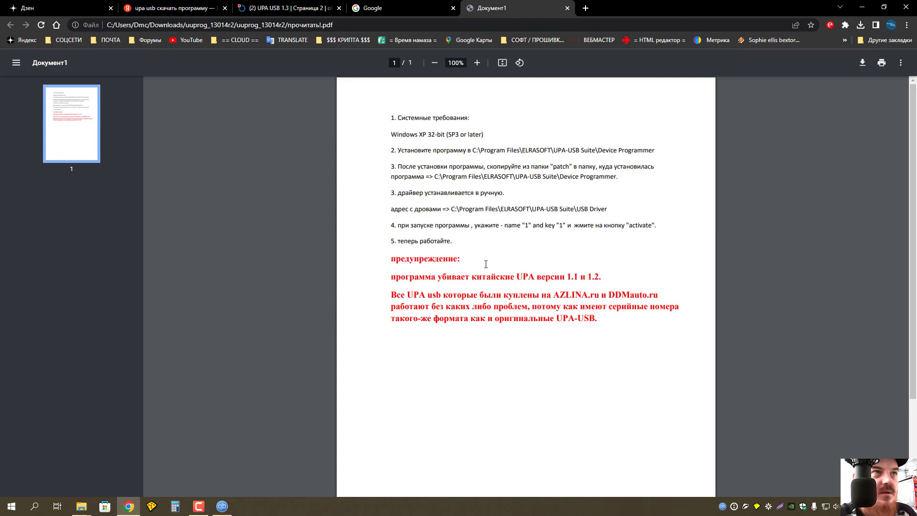
{"action": "left_click", "coordinate": [567, 8]}
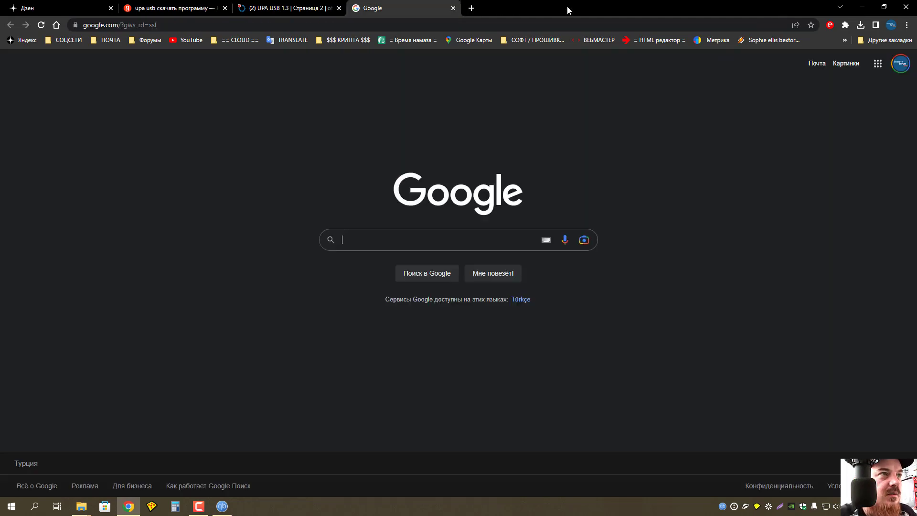
{"action": "left_click", "coordinate": [862, 7]}
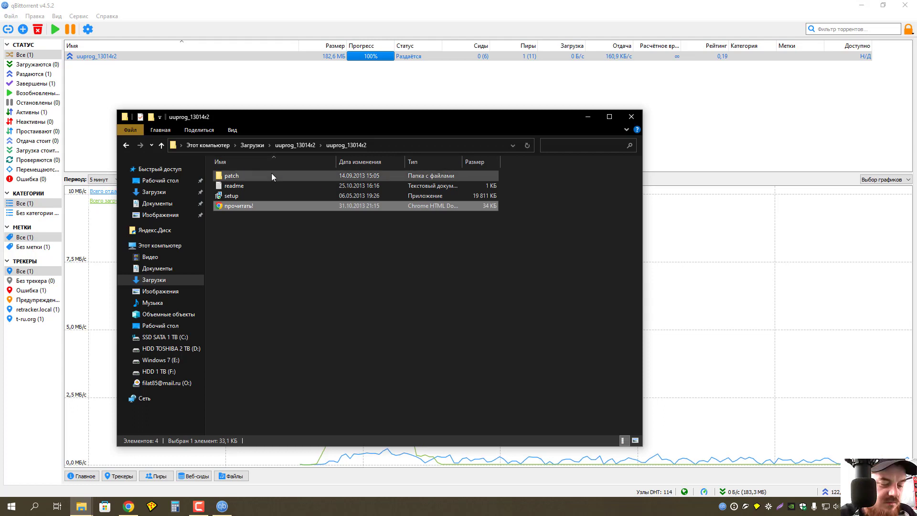
{"action": "mouse_move", "coordinate": [233, 199]}
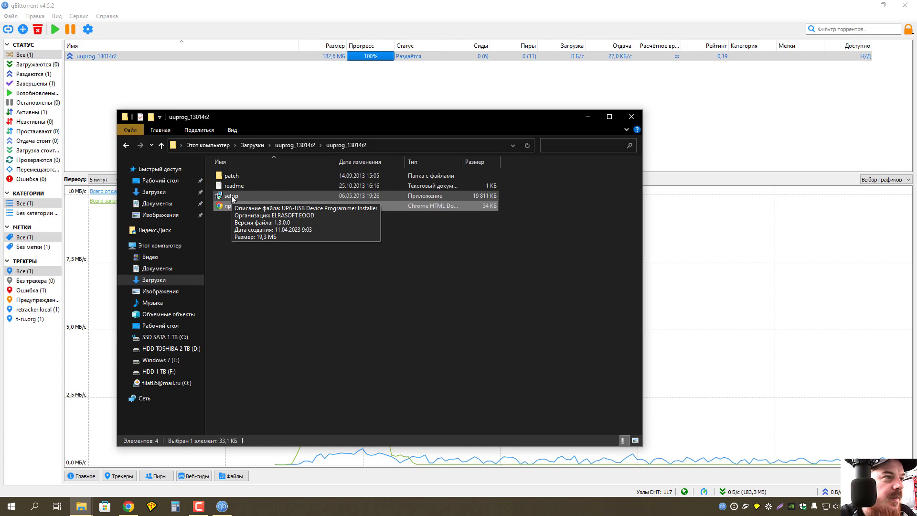
Start the UPA-USB Device Programmer installer, then cancel it at the install location page.
{"action": "double_click", "coordinate": [232, 196]}
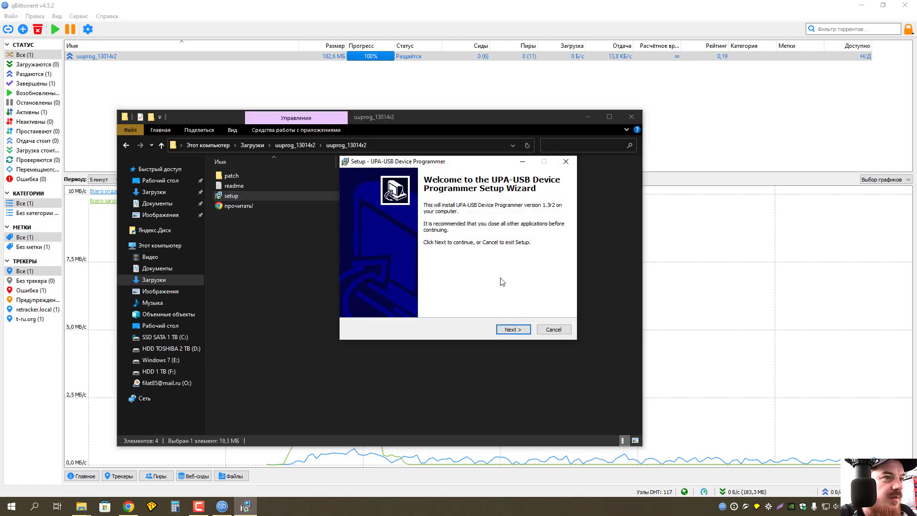
{"action": "left_click", "coordinate": [520, 330]}
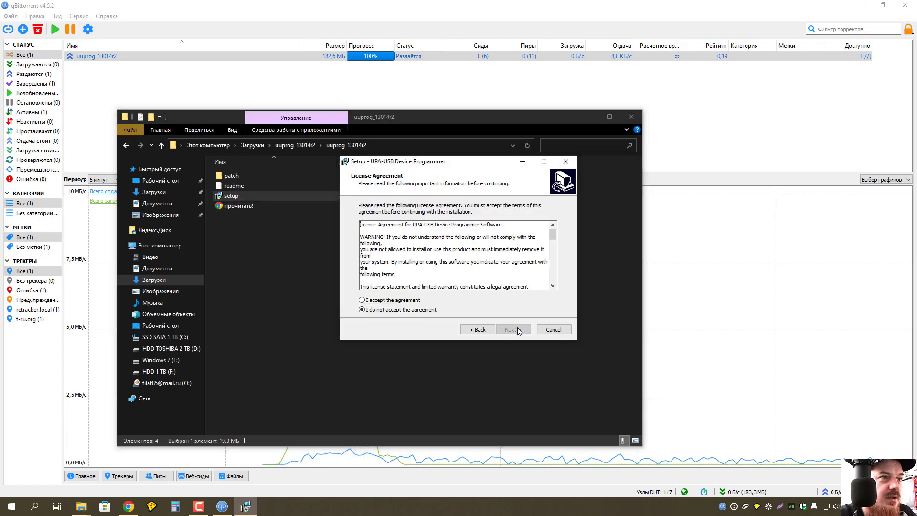
{"action": "left_click", "coordinate": [383, 300]}
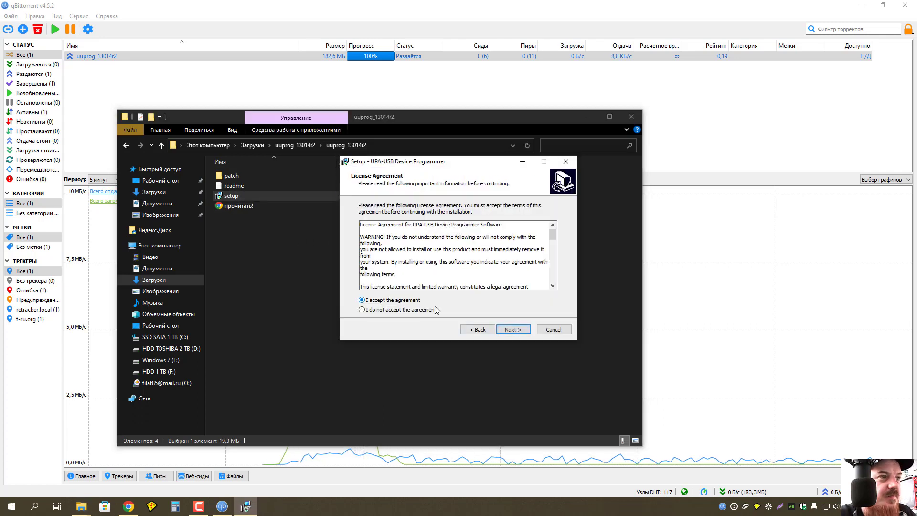
{"action": "left_click", "coordinate": [523, 330]}
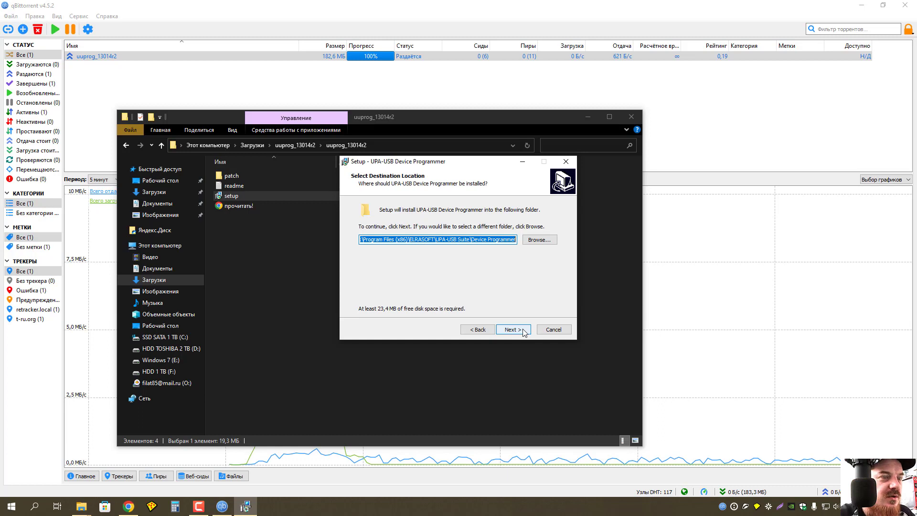
{"action": "left_click", "coordinate": [562, 329]}
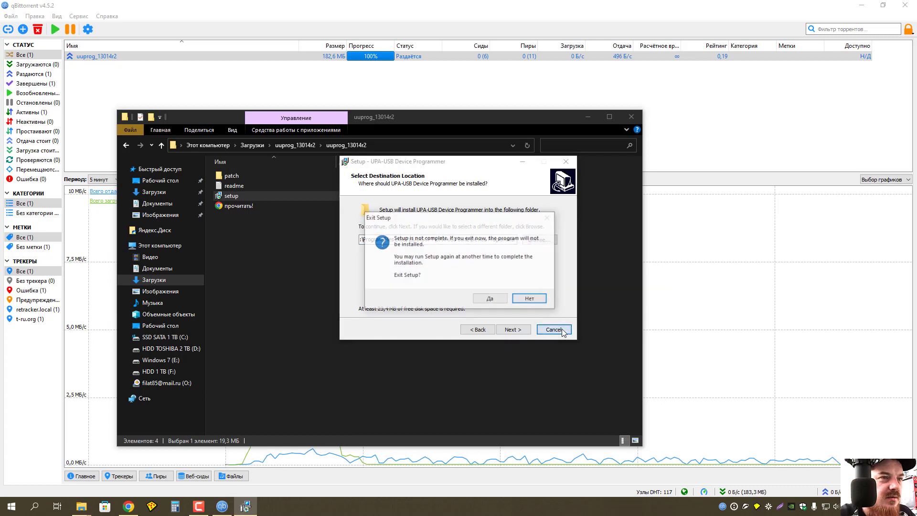
{"action": "left_click", "coordinate": [491, 299]}
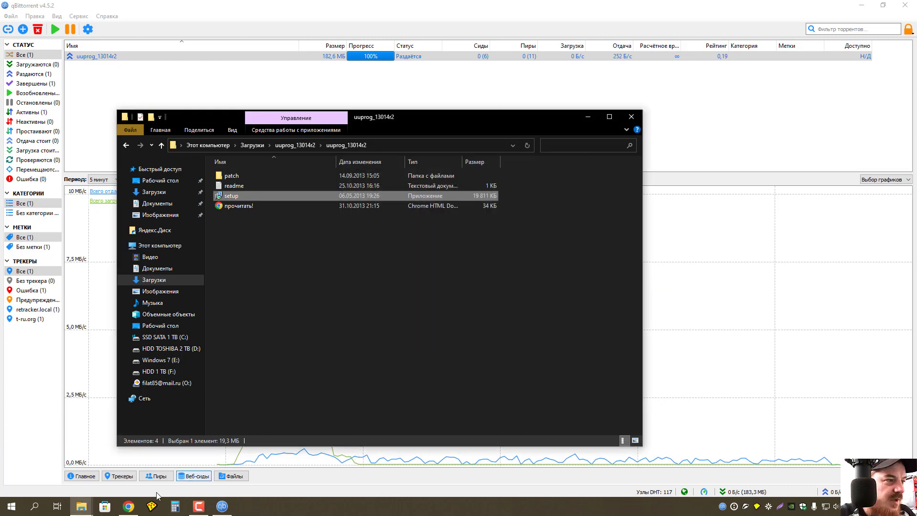
Delete the old ELRASOFT folder from C:\Program Files (x86) and close that window.
{"action": "mouse_move", "coordinate": [90, 512]}
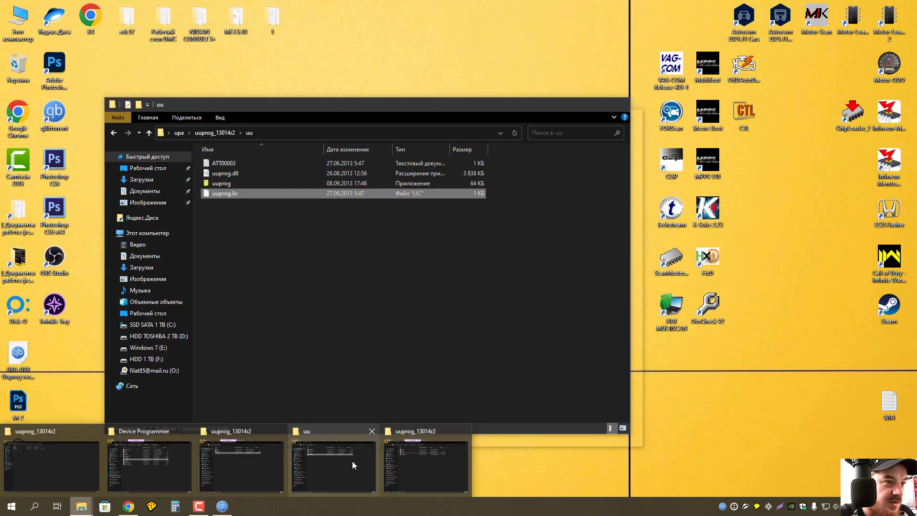
{"action": "left_click", "coordinate": [351, 461]}
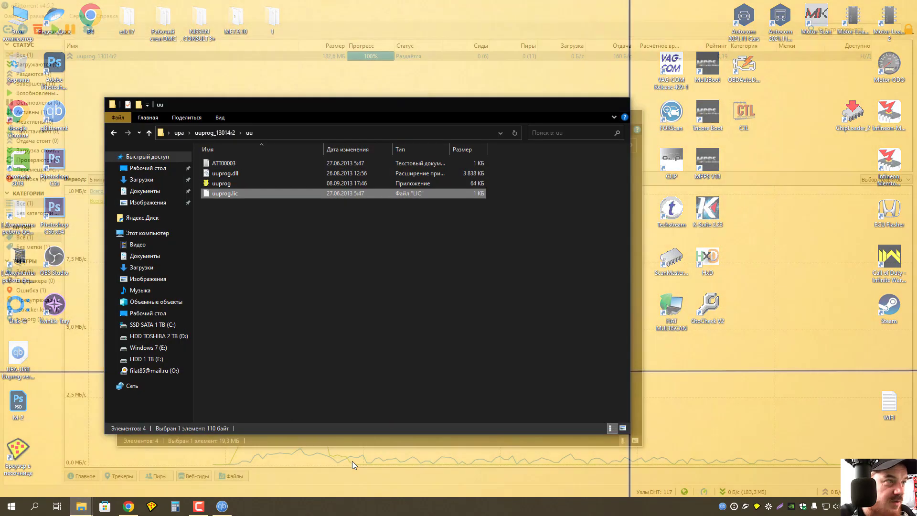
{"action": "left_click", "coordinate": [176, 326]}
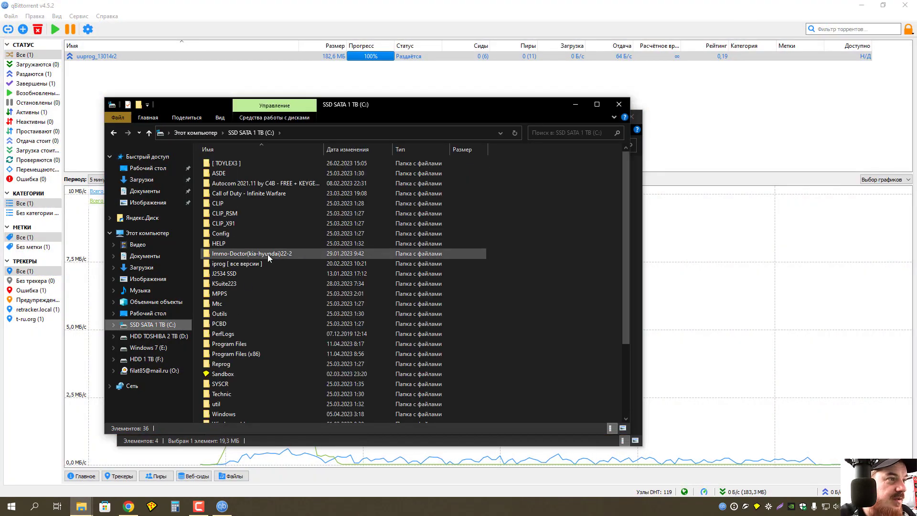
{"action": "double_click", "coordinate": [259, 353]}
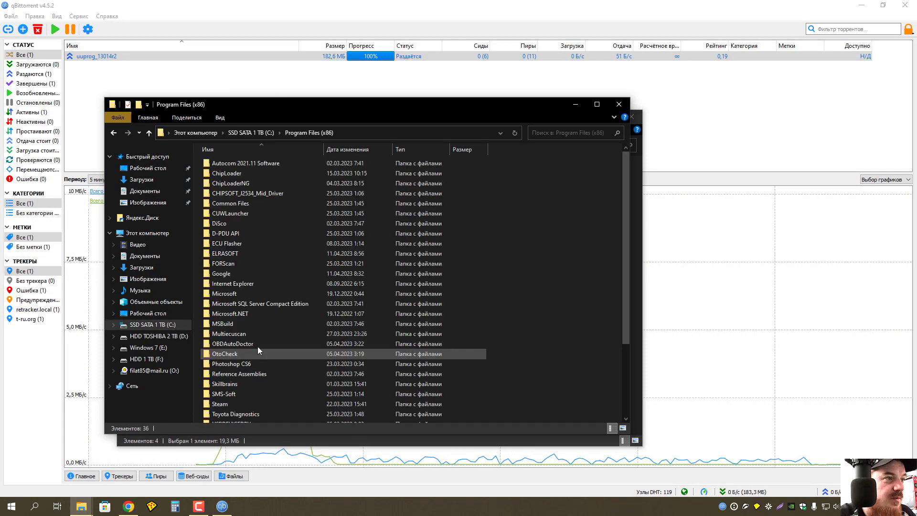
{"action": "left_click", "coordinate": [238, 254]}
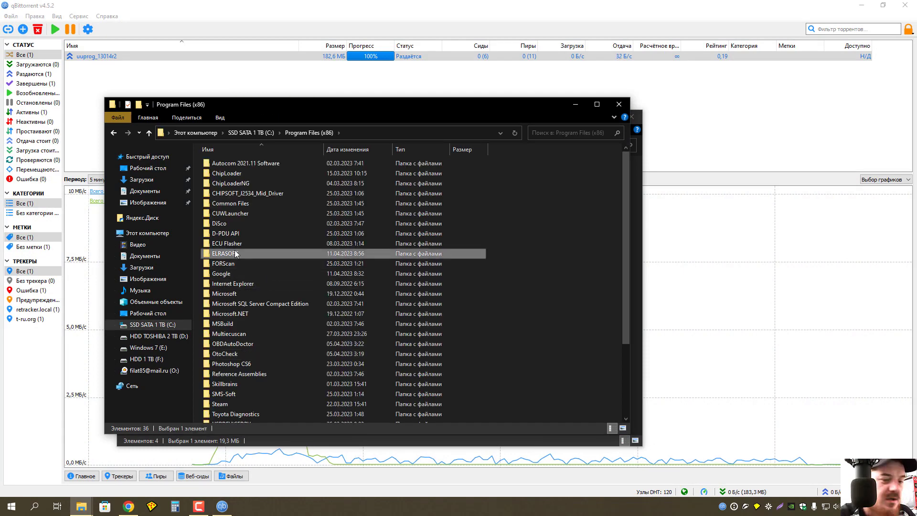
{"action": "key", "text": "Delete"}
{"action": "key", "text": "Return"}
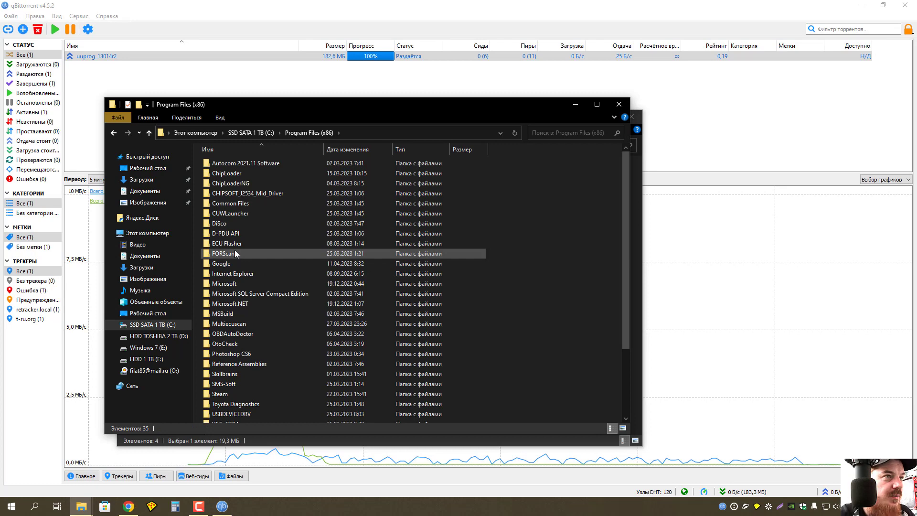
{"action": "left_click", "coordinate": [619, 104]}
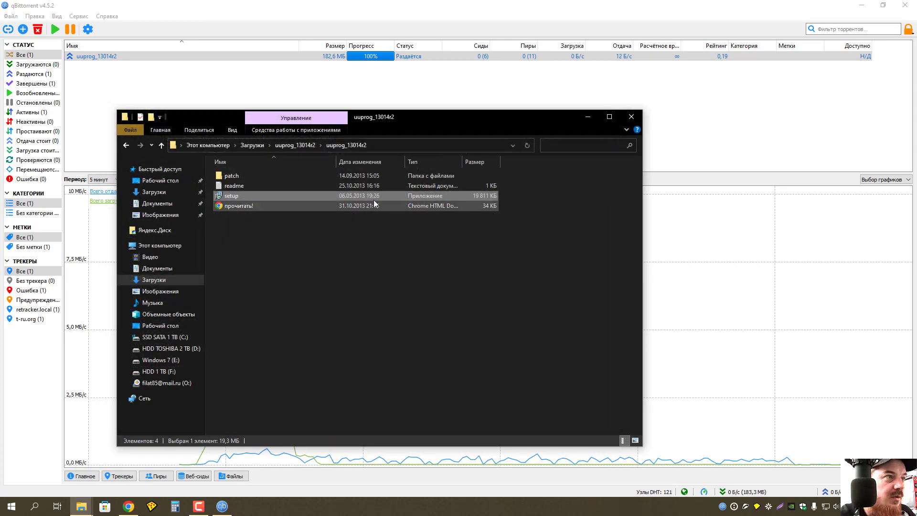
Install UPA-USB Device Programmer 1.3r2 from setup with the licence accepted and default settings.
{"action": "double_click", "coordinate": [266, 195]}
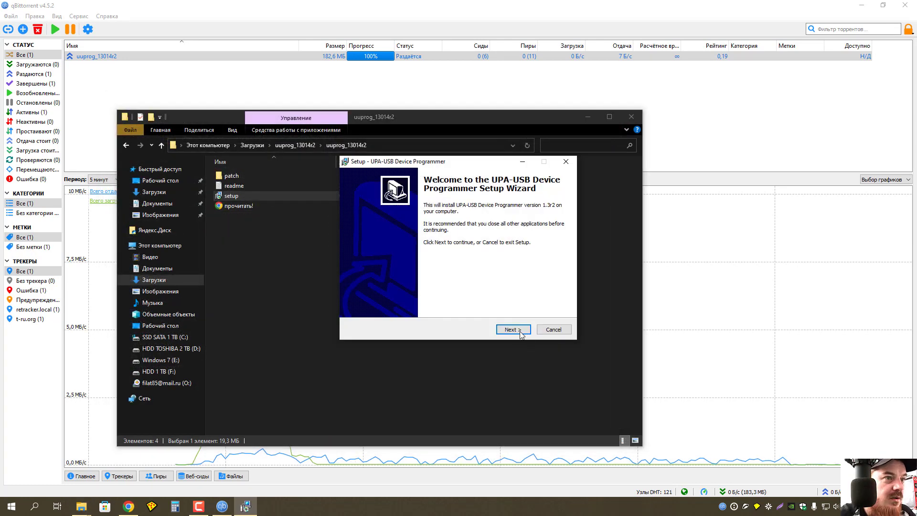
{"action": "left_click", "coordinate": [511, 329]}
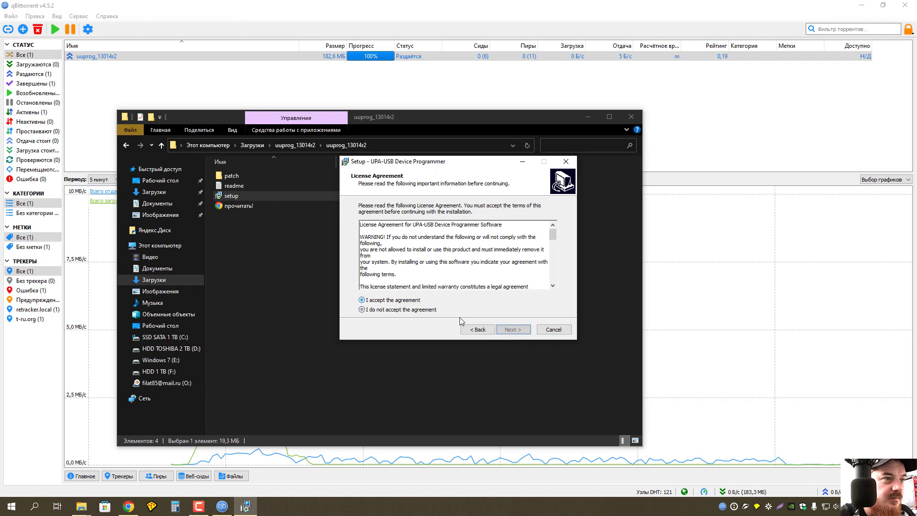
{"action": "left_click", "coordinate": [525, 330]}
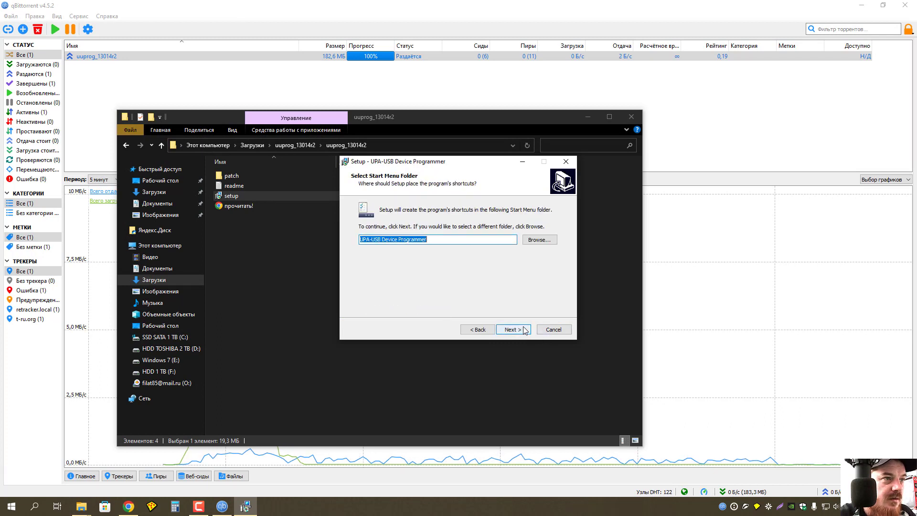
{"action": "left_click", "coordinate": [525, 330]}
{"action": "left_click", "coordinate": [525, 330]}
{"action": "left_click", "coordinate": [525, 330]}
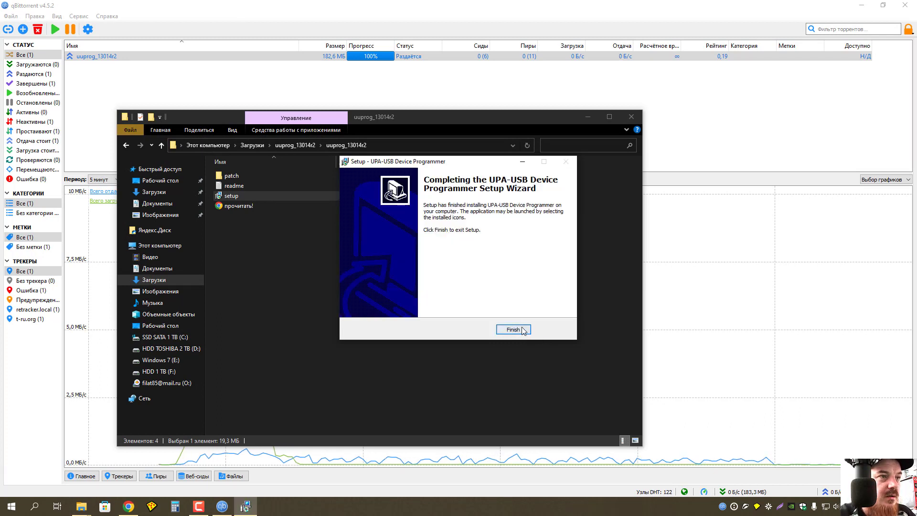
Select all four files in the patch folder, then return to uuprog_13014r2.
{"action": "double_click", "coordinate": [253, 176]}
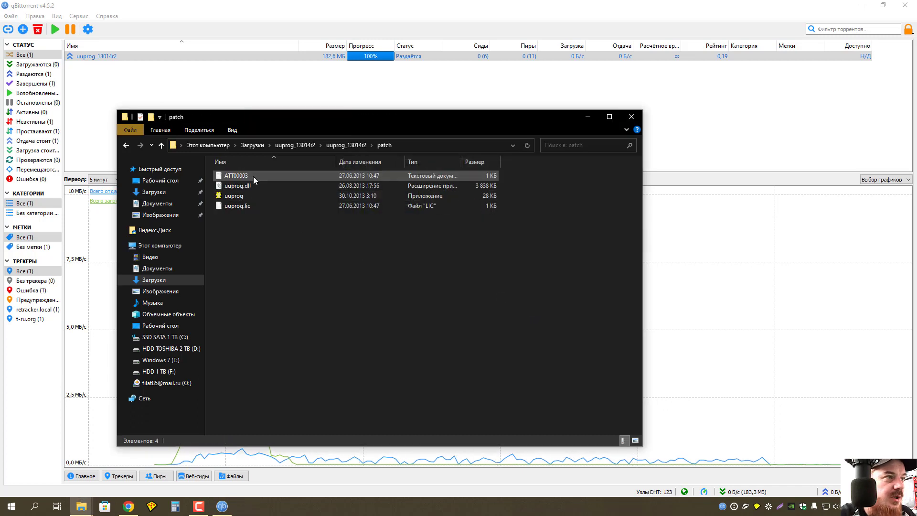
{"action": "key", "text": "ctrl+a"}
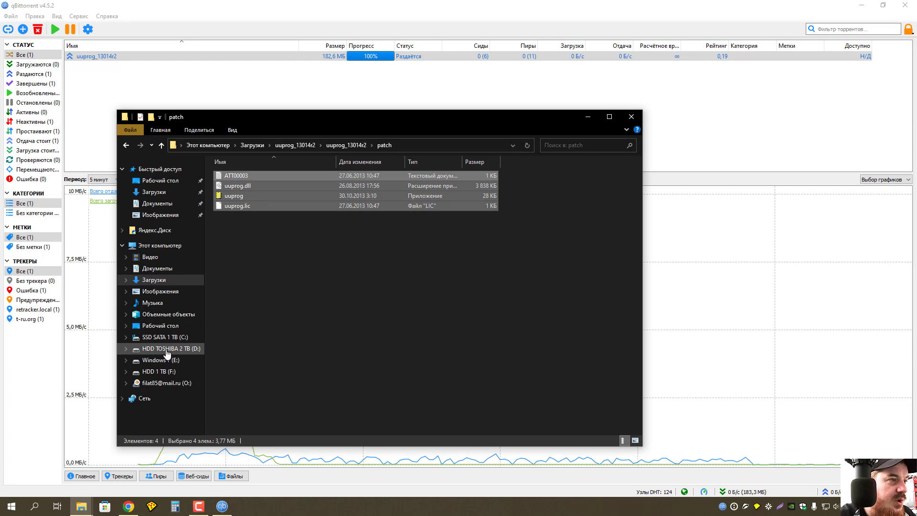
{"action": "left_click", "coordinate": [162, 145]}
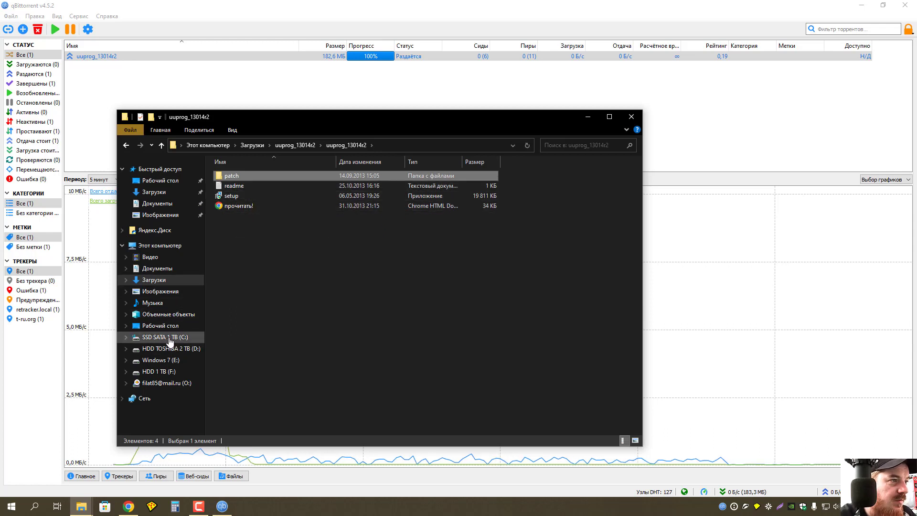
Navigate to C:\Program Files (x86)\ELRASOFT\UPA-USB Suite\Device Programmer.
{"action": "left_click", "coordinate": [170, 338]}
{"action": "double_click", "coordinate": [262, 366]}
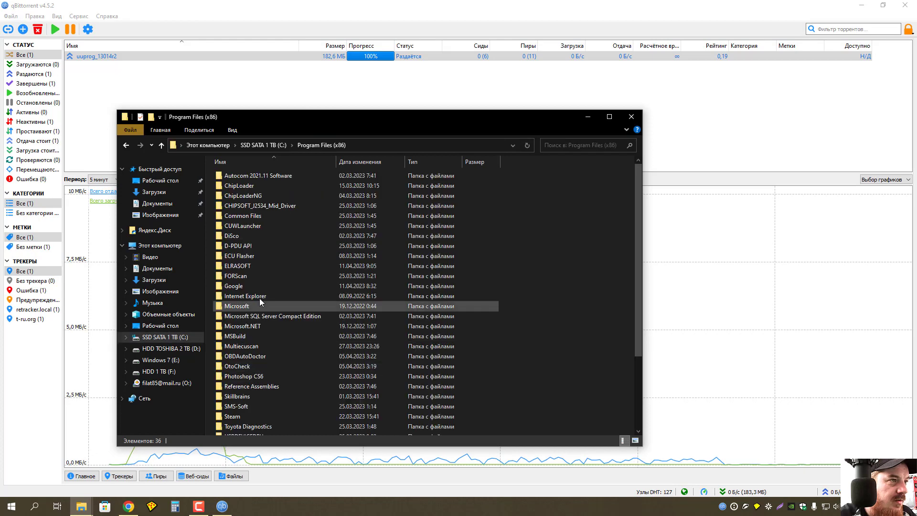
{"action": "double_click", "coordinate": [262, 267]}
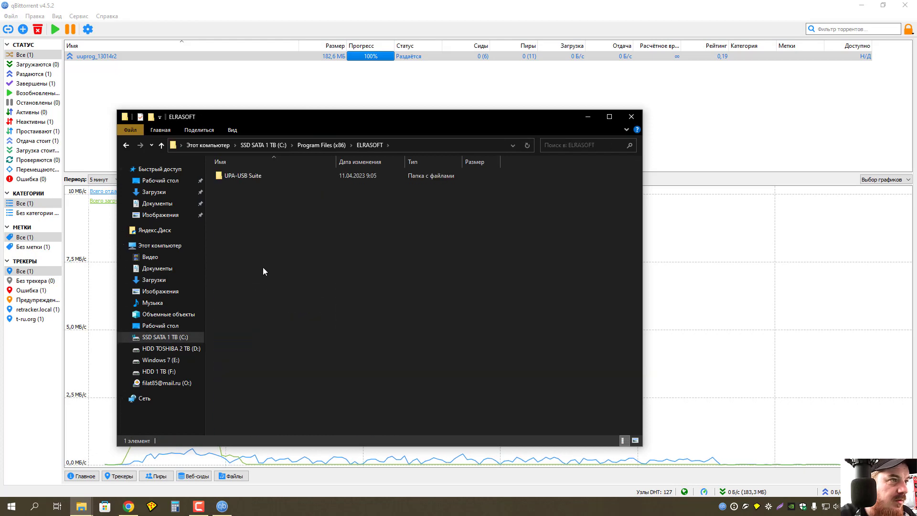
{"action": "double_click", "coordinate": [250, 178]}
{"action": "double_click", "coordinate": [249, 175]}
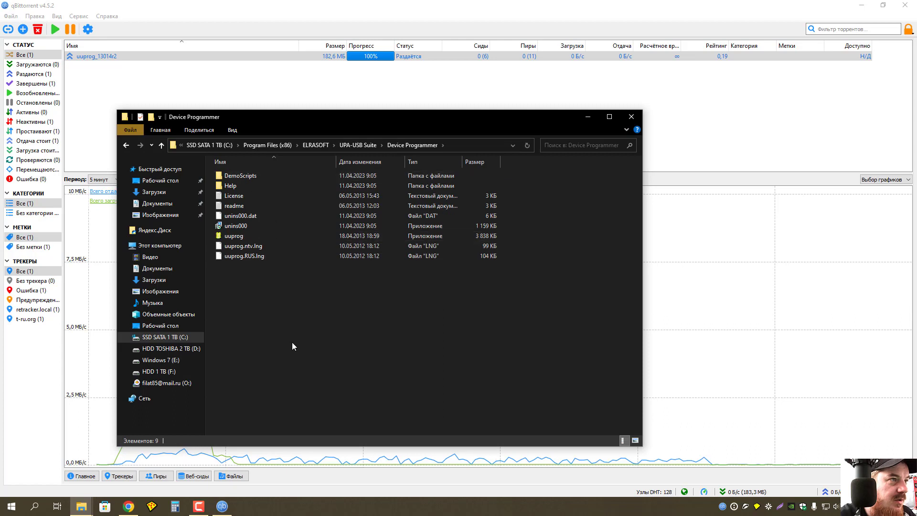
Paste the patch files, replacing uuprog.exe, and launch the patched uuprog.
{"action": "key", "text": "ctrl+v"}
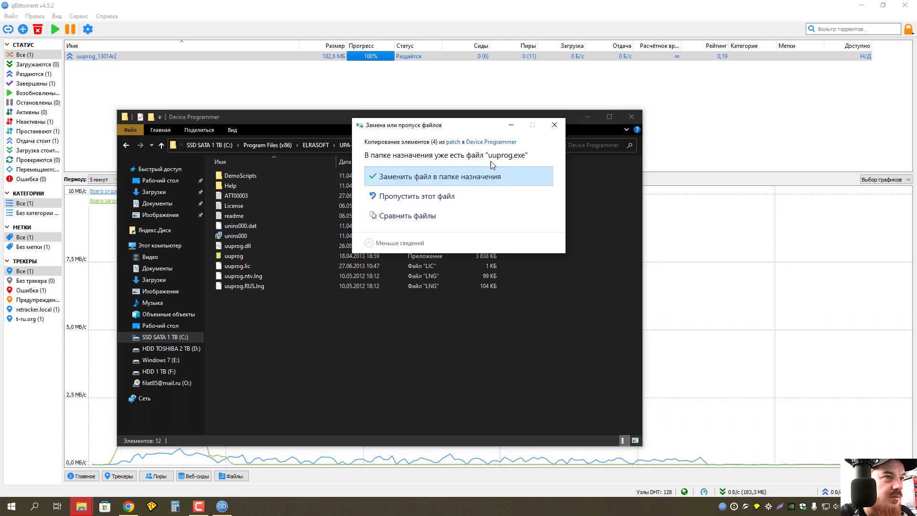
{"action": "left_click", "coordinate": [471, 175]}
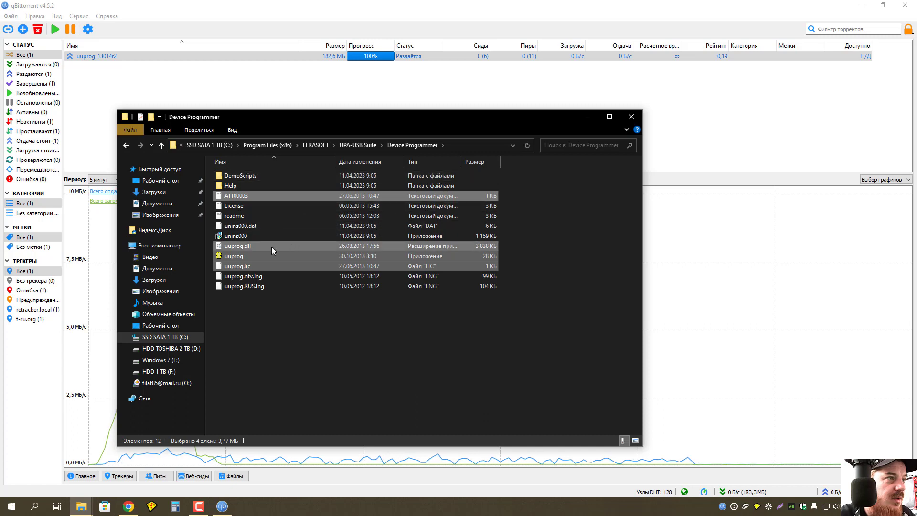
{"action": "double_click", "coordinate": [241, 257]}
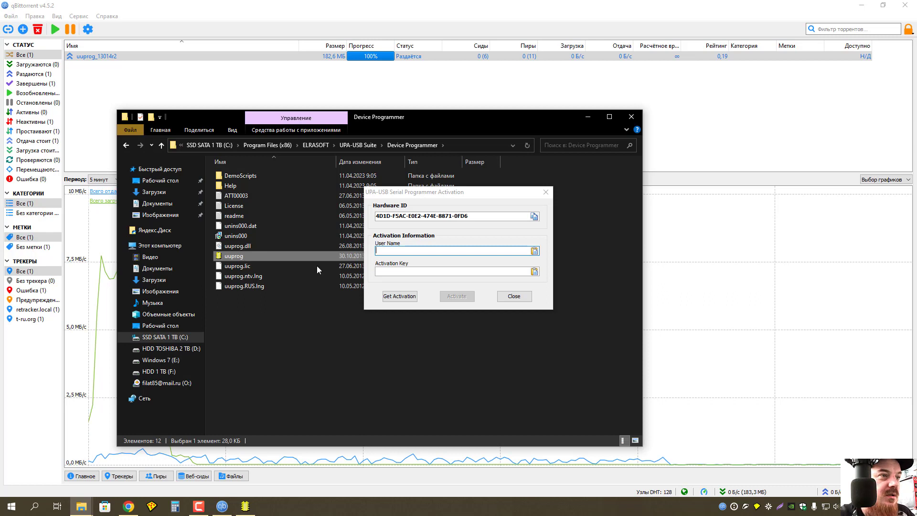
Enter 1 as both the activation user name and the activation key.
{"action": "left_click", "coordinate": [386, 251]}
{"action": "type", "text": "1"}
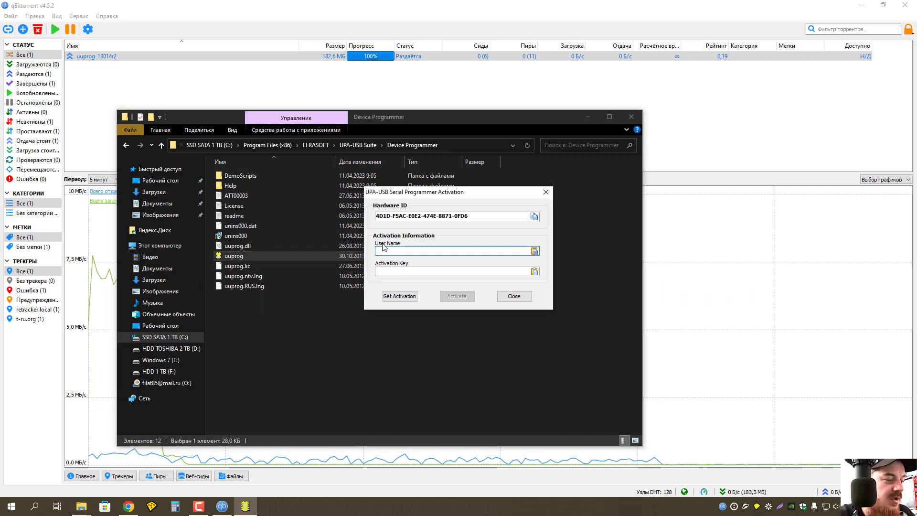
{"action": "left_click", "coordinate": [390, 271]}
{"action": "type", "text": "1"}
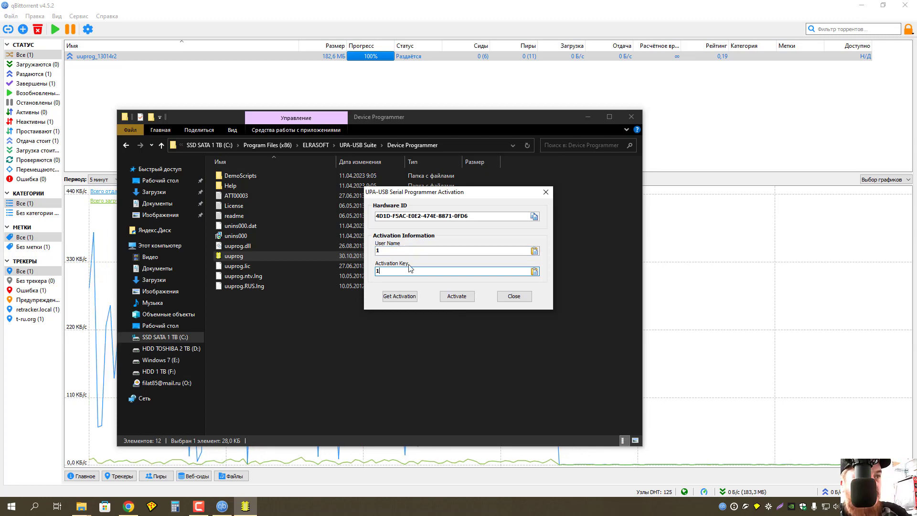
Activate the software and check the message reporting the detected UUSP1 programmer.
{"action": "left_click", "coordinate": [460, 298]}
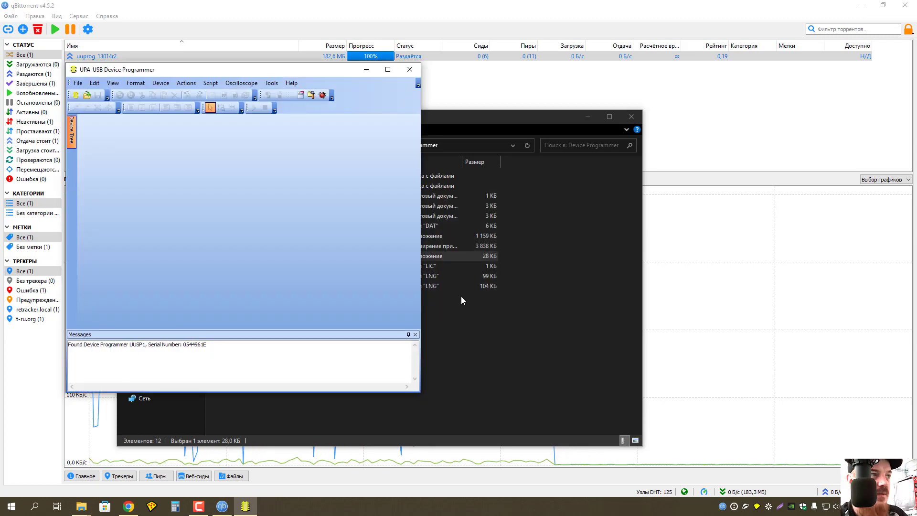
{"action": "left_click_drag", "start_coordinate": [247, 71], "coordinate": [425, 106]}
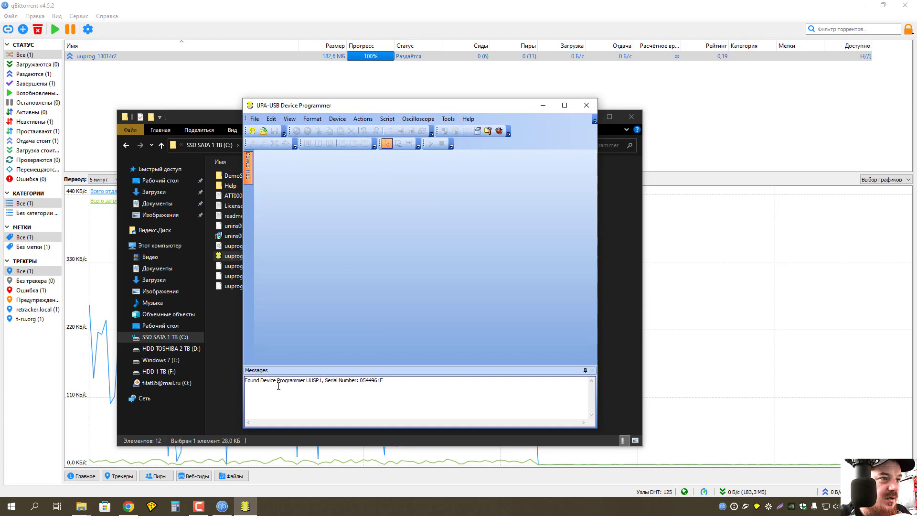
{"action": "left_click_drag", "start_coordinate": [245, 381], "coordinate": [422, 380]}
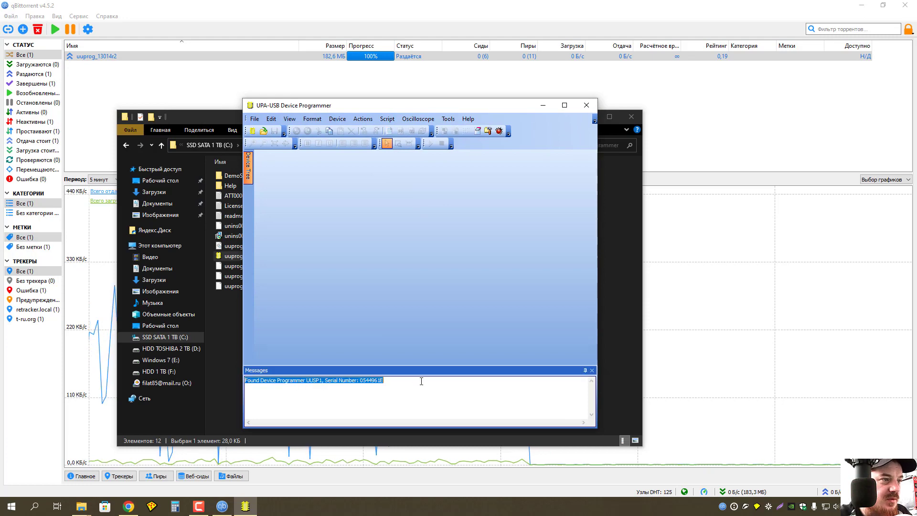
{"action": "left_click", "coordinate": [427, 383]}
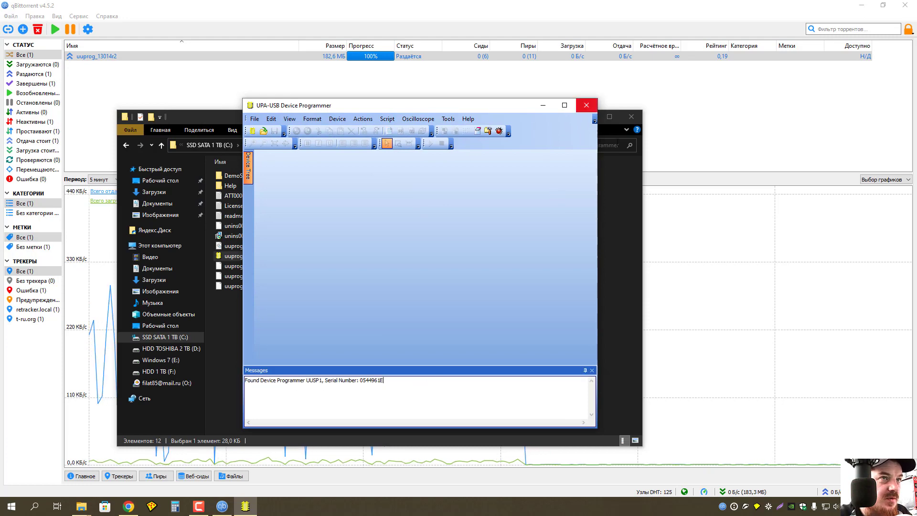
Close the programmer, the Explorer window and qBittorrent to reveal the desktop.
{"action": "left_click", "coordinate": [587, 105]}
{"action": "left_click", "coordinate": [631, 117]}
{"action": "left_click", "coordinate": [908, 7]}
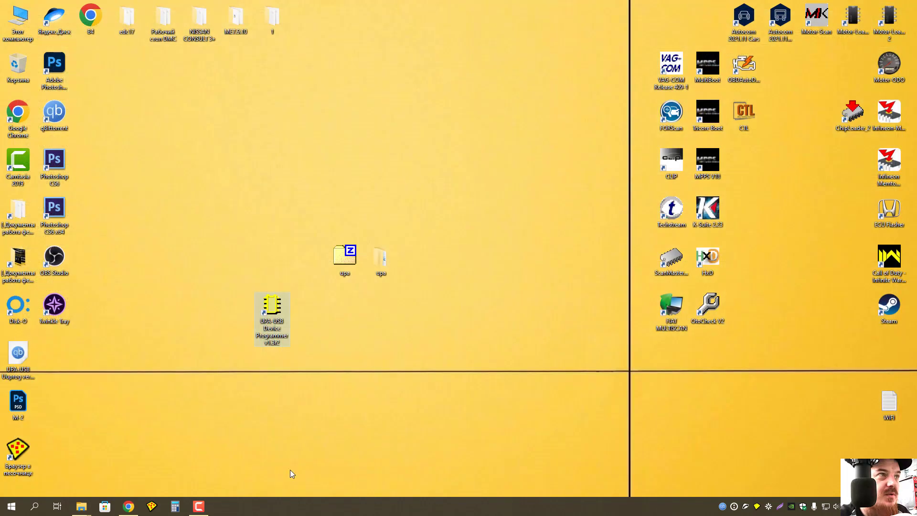
{"action": "right_click", "coordinate": [84, 506]}
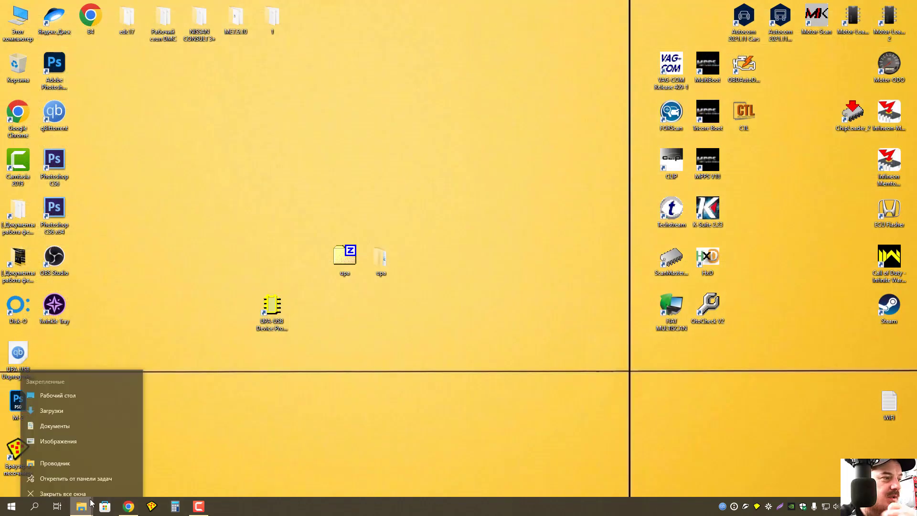
{"action": "left_click", "coordinate": [85, 492]}
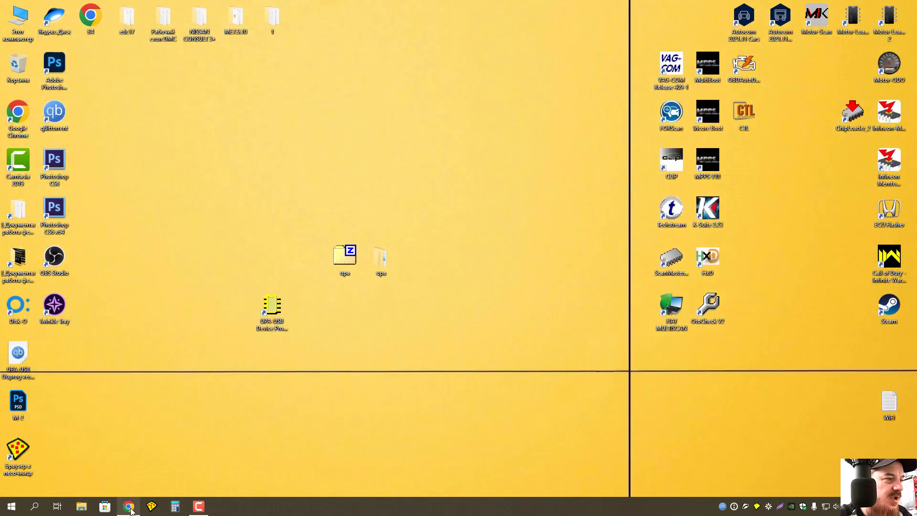
Relaunch UPA-USB Device Programmer from its desktop shortcut and maximize its window.
{"action": "left_click_drag", "start_coordinate": [276, 317], "coordinate": [458, 316]}
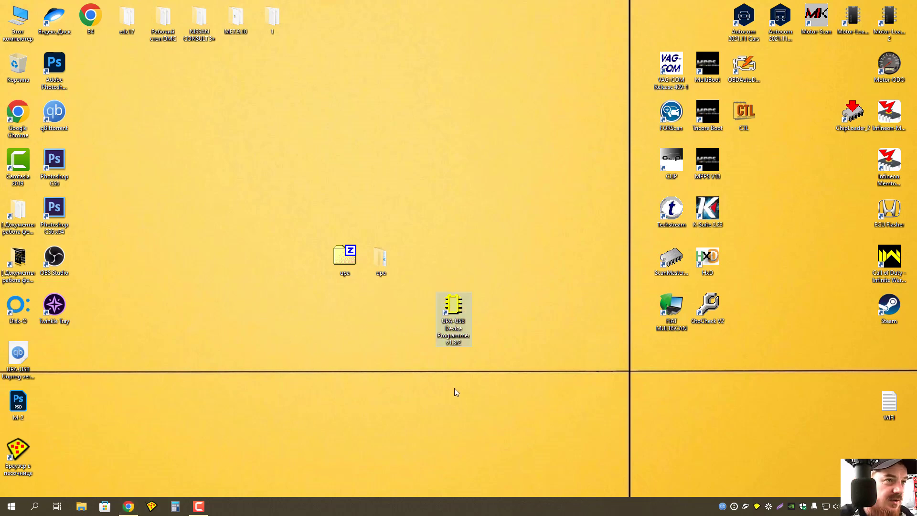
{"action": "double_click", "coordinate": [457, 307]}
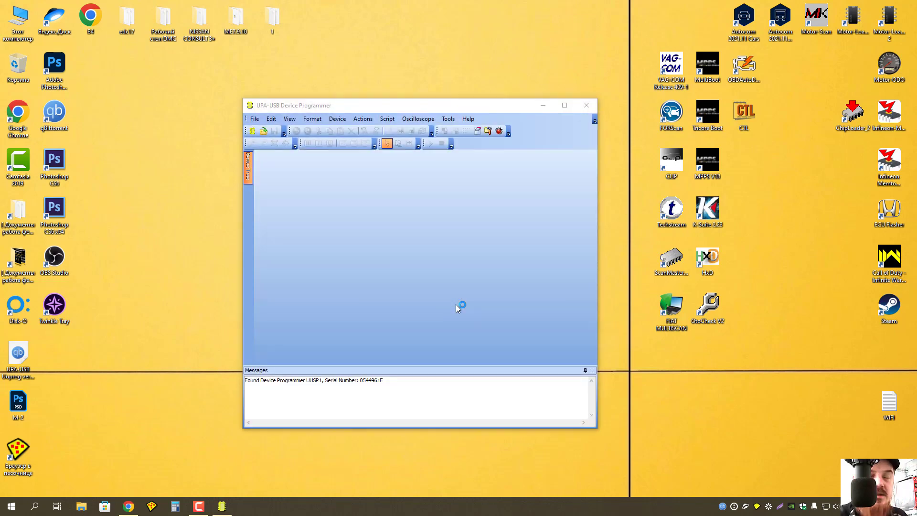
{"action": "left_click", "coordinate": [564, 104]}
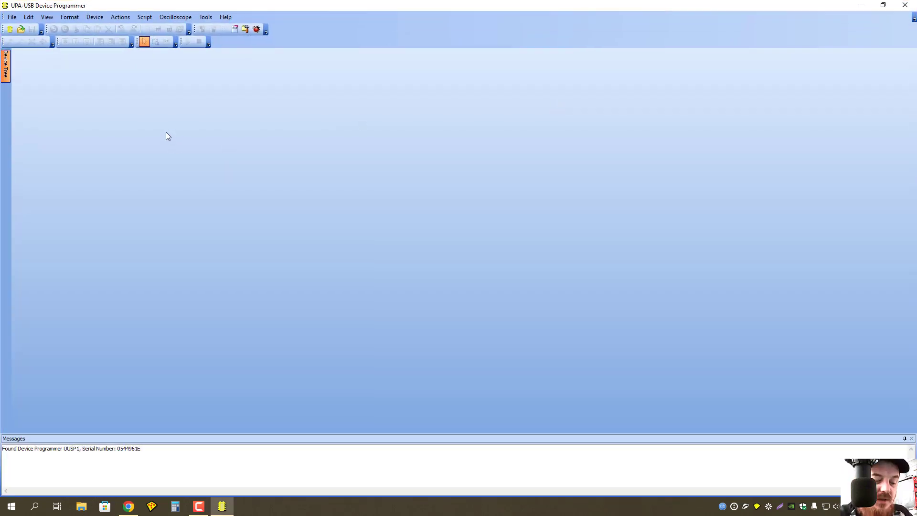
Look through the menus and start a new programmer session.
{"action": "left_click", "coordinate": [101, 18]}
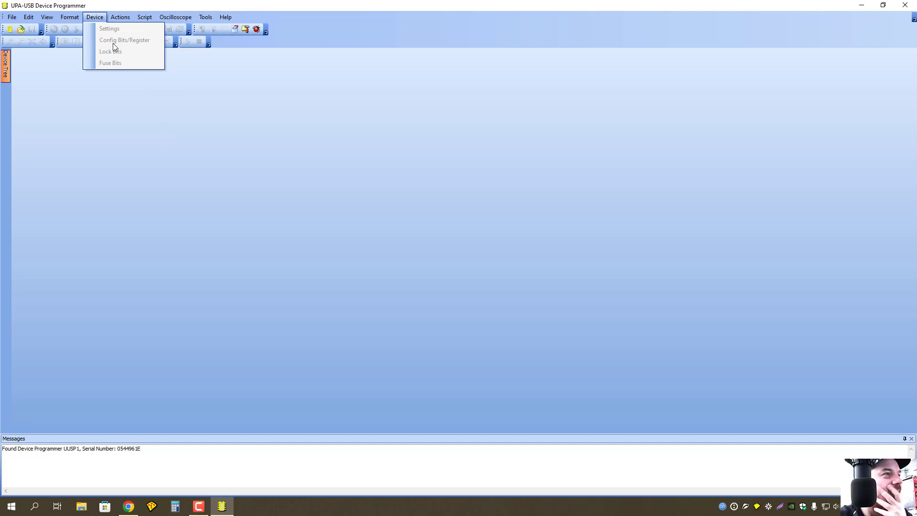
{"action": "mouse_move", "coordinate": [12, 19]}
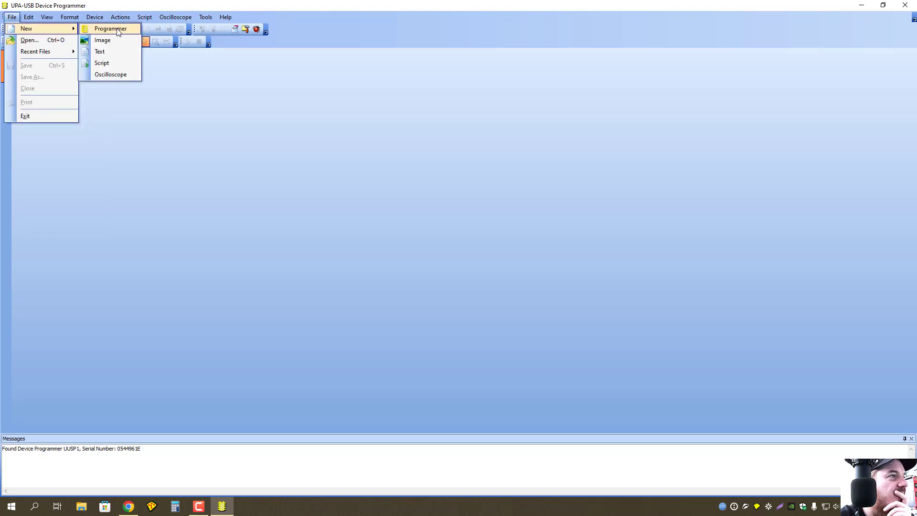
{"action": "left_click", "coordinate": [117, 29]}
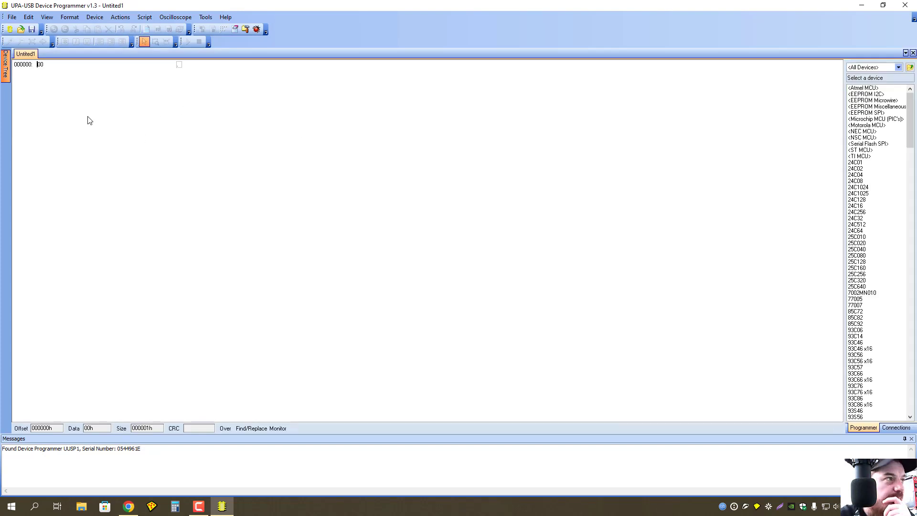
Switch the interface language to Russian under Tools > Language, triggering the restart warning.
{"action": "left_click", "coordinate": [12, 17]}
{"action": "mouse_move", "coordinate": [24, 29]}
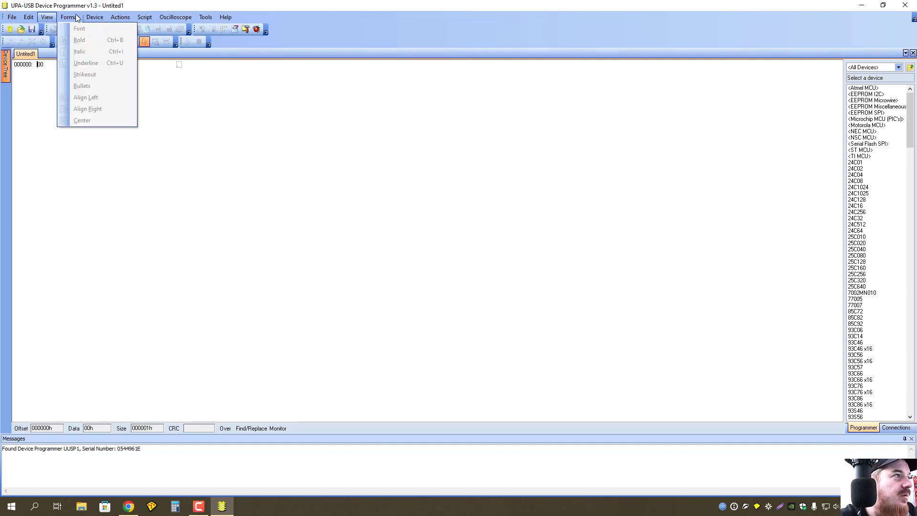
{"action": "mouse_move", "coordinate": [118, 18]}
{"action": "mouse_move", "coordinate": [209, 20]}
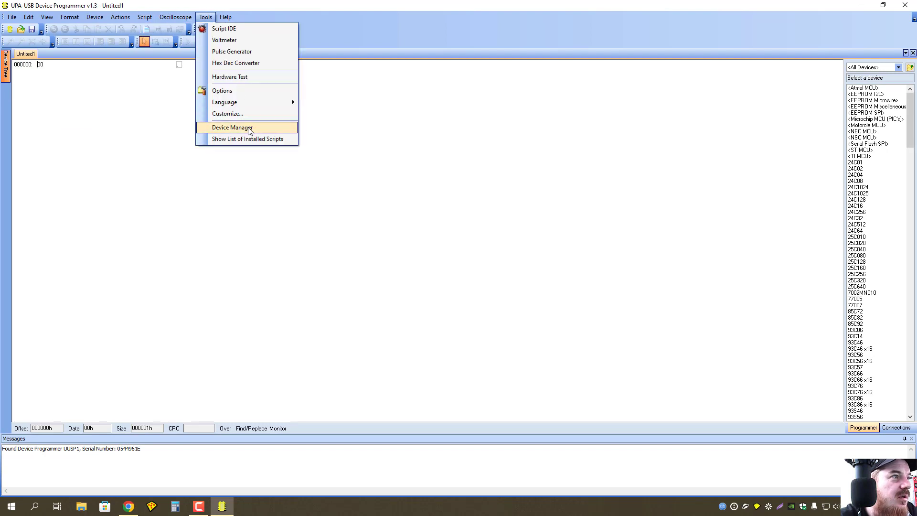
{"action": "mouse_move", "coordinate": [267, 106]}
{"action": "left_click", "coordinate": [334, 113]}
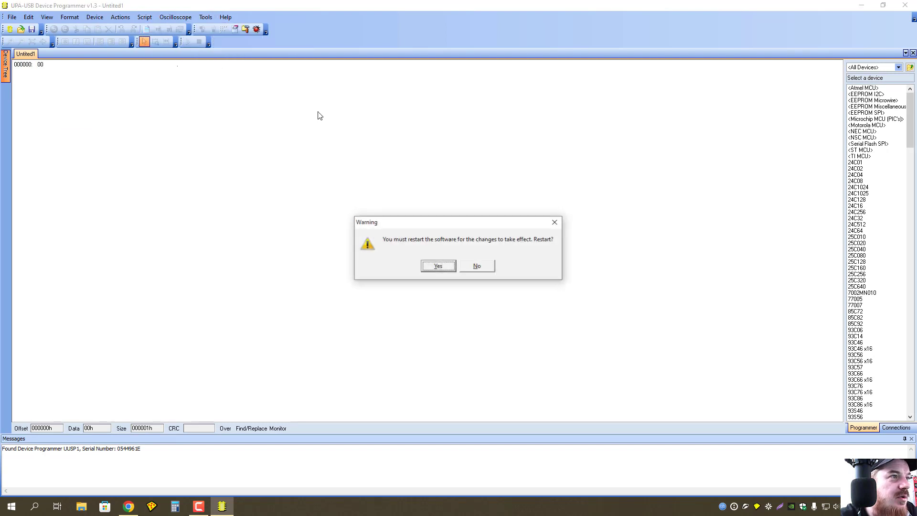
Restart the programmer in Russian and confirm Version 1.3 Build 0.14 in Помощь > О Нас.
{"action": "left_click", "coordinate": [437, 266]}
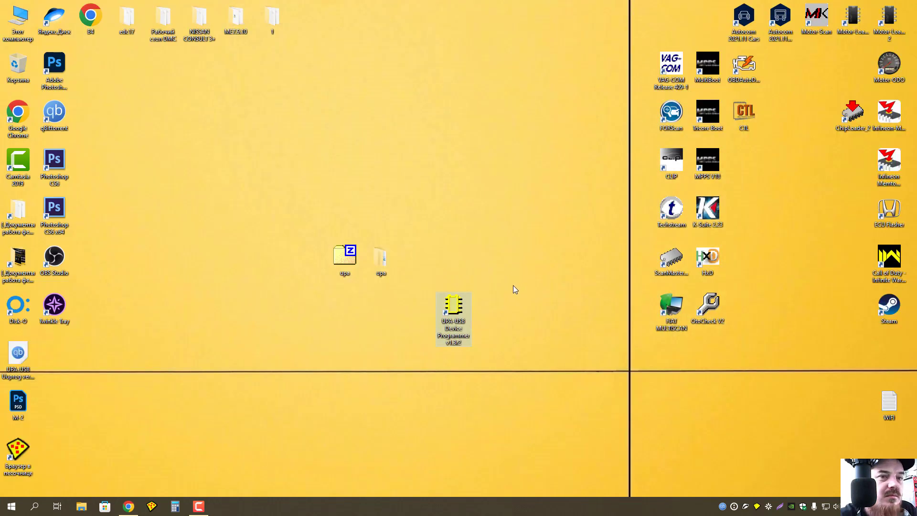
{"action": "double_click", "coordinate": [456, 305]}
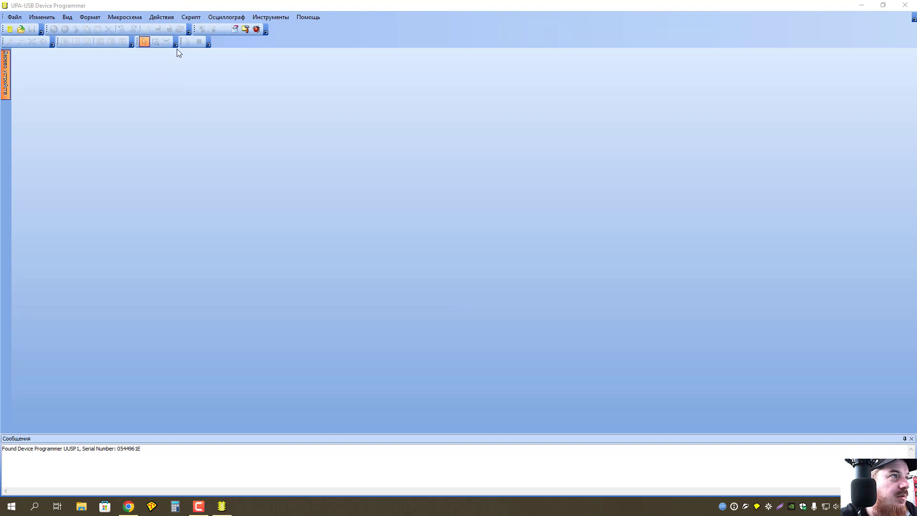
{"action": "left_click", "coordinate": [301, 18]}
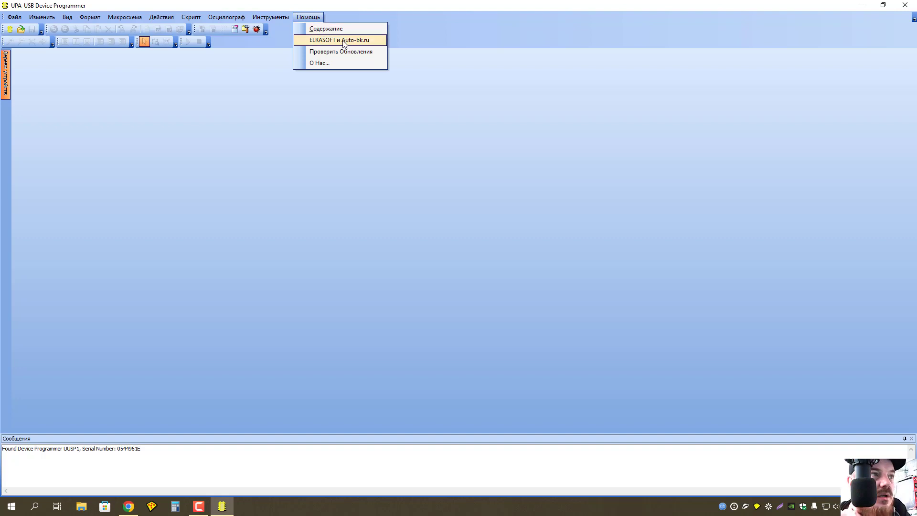
{"action": "left_click", "coordinate": [336, 64]}
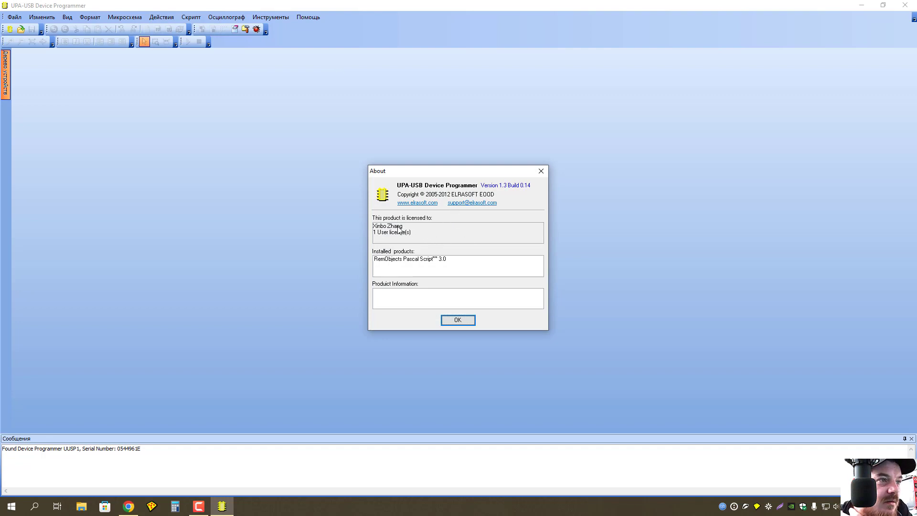
{"action": "left_click", "coordinate": [394, 264]}
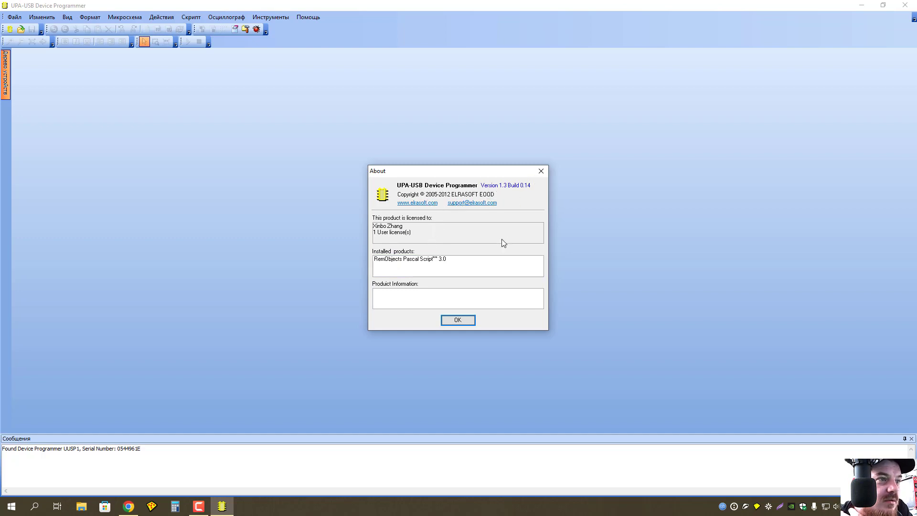
{"action": "left_click", "coordinate": [542, 171]}
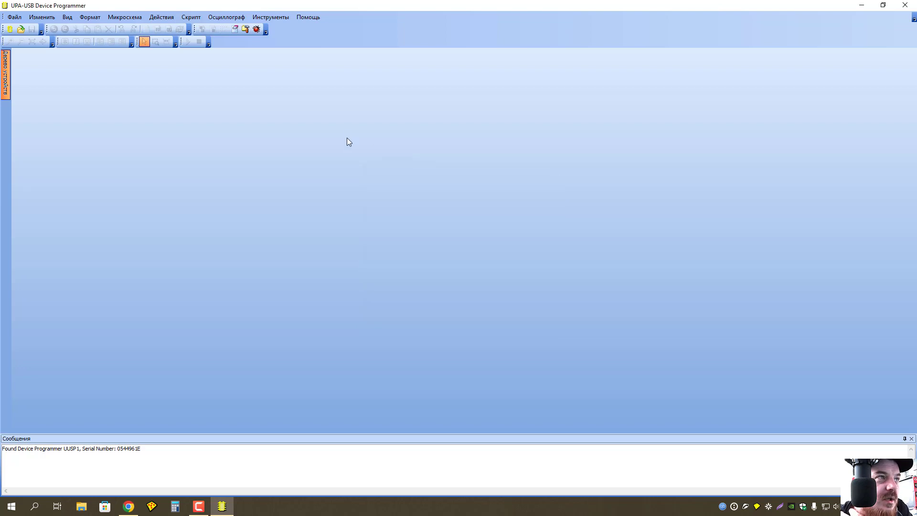
{"action": "left_click", "coordinate": [270, 16]}
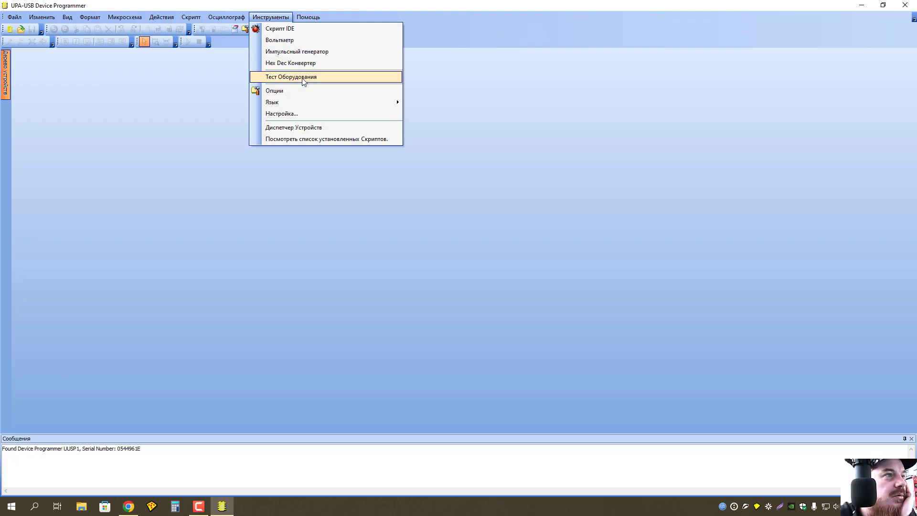
{"action": "left_click", "coordinate": [282, 77]}
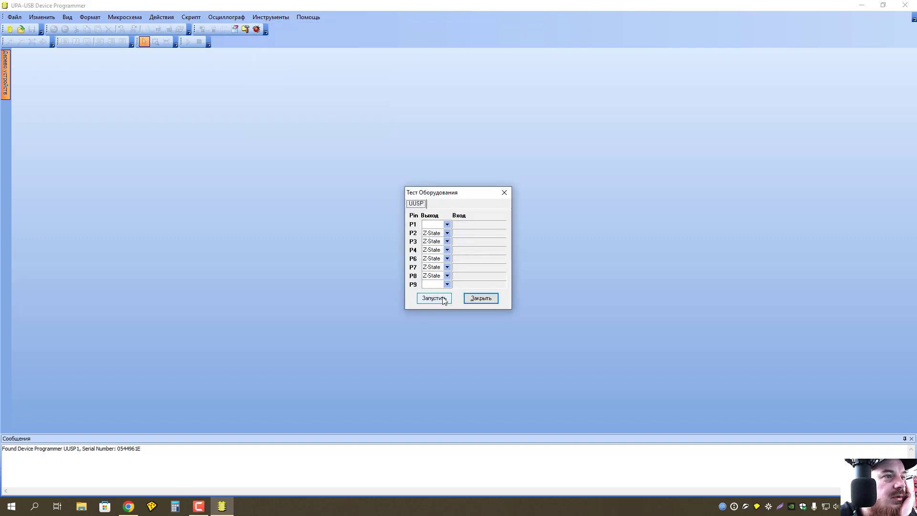
{"action": "left_click", "coordinate": [448, 225]}
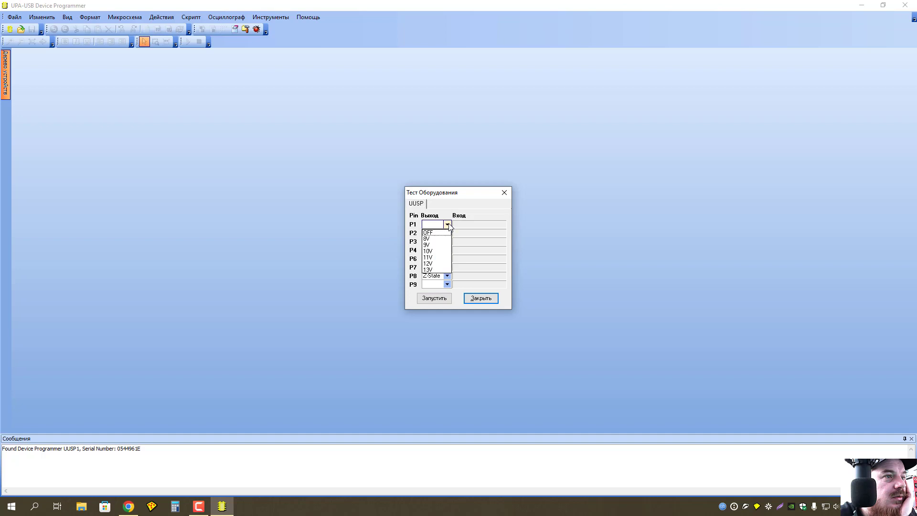
{"action": "left_click", "coordinate": [447, 225]}
{"action": "left_click", "coordinate": [434, 298]}
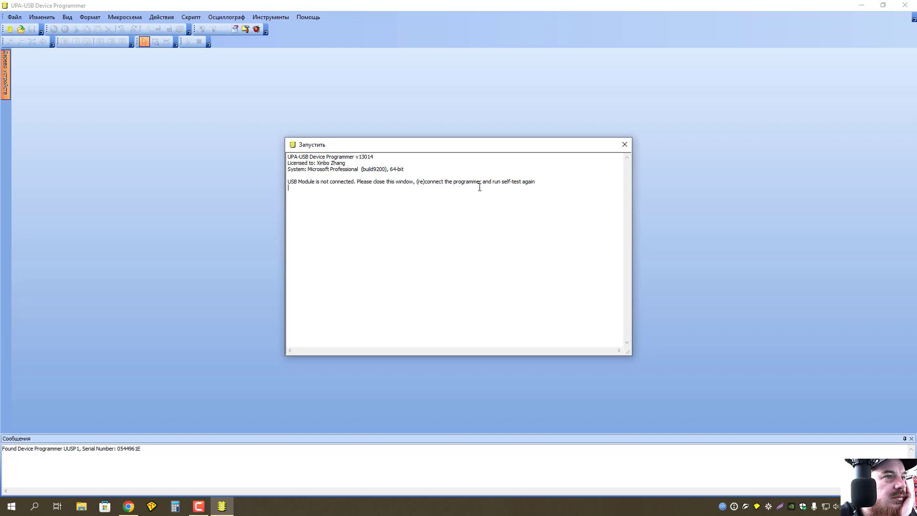
{"action": "left_click", "coordinate": [625, 144]}
{"action": "left_click", "coordinate": [489, 297]}
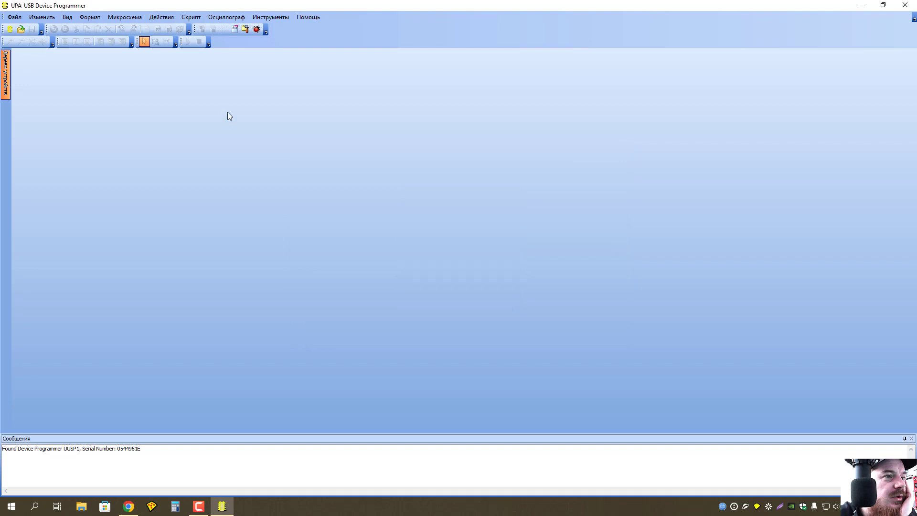
Create a new programmer session with the 24C01 chip as the target device.
{"action": "left_click", "coordinate": [139, 19]}
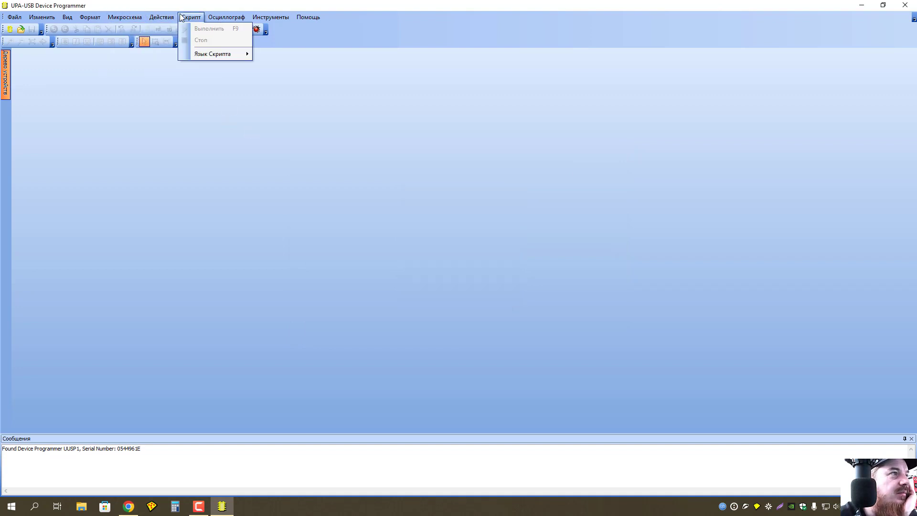
{"action": "mouse_move", "coordinate": [81, 17]}
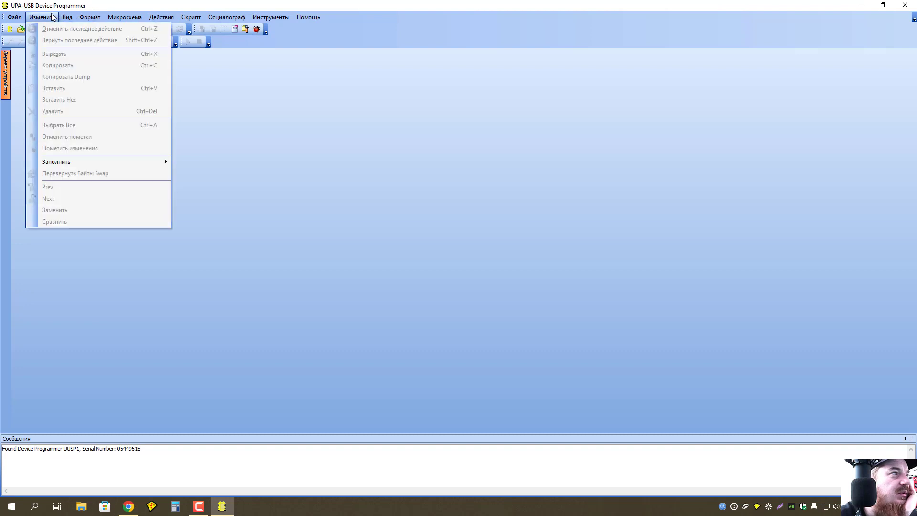
{"action": "mouse_move", "coordinate": [14, 18]}
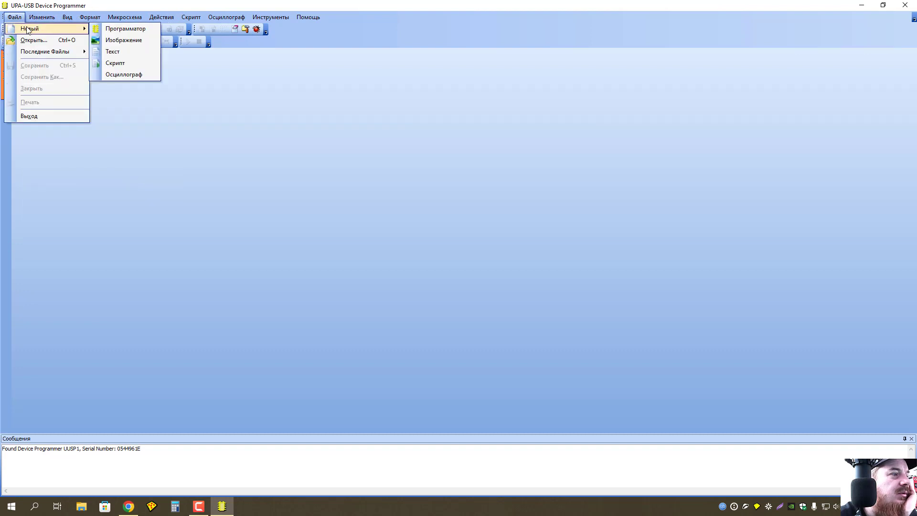
{"action": "left_click", "coordinate": [131, 29]}
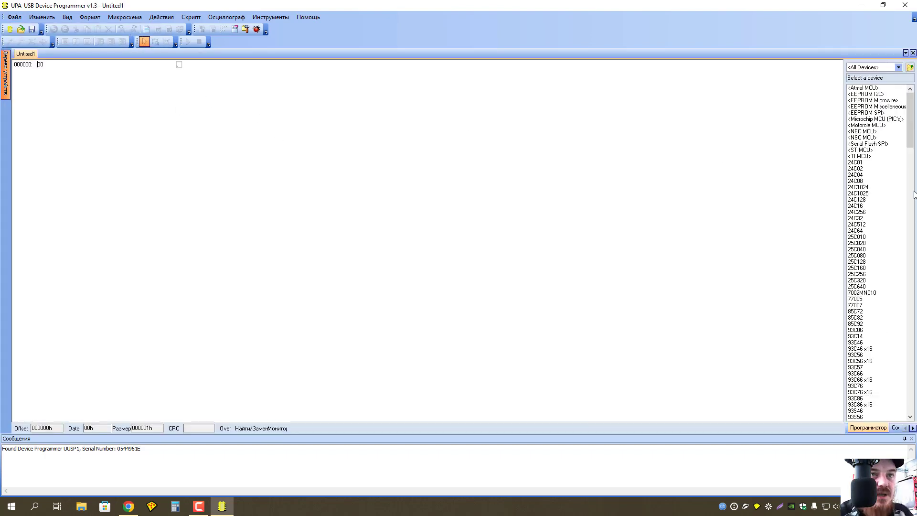
{"action": "double_click", "coordinate": [856, 163]}
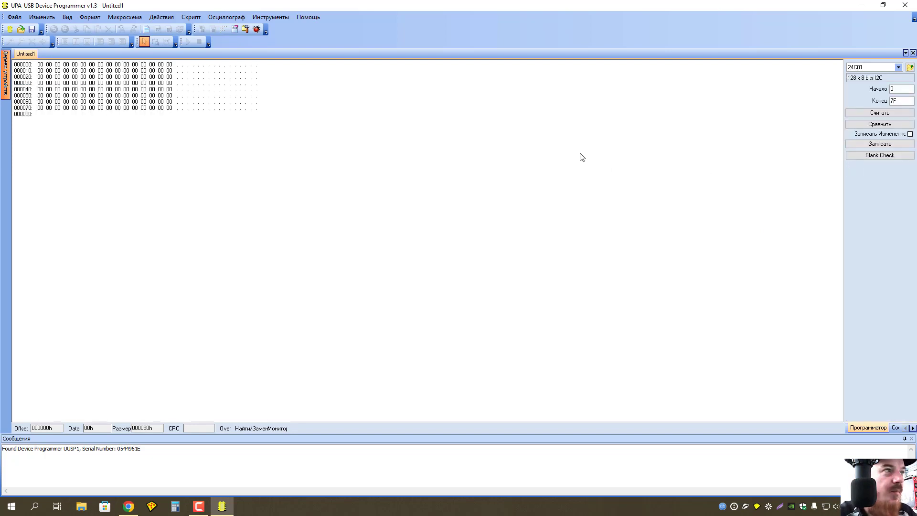
Review the 24C01 settings in Микросхема > Настройки and close them unchanged.
{"action": "left_click", "coordinate": [125, 18]}
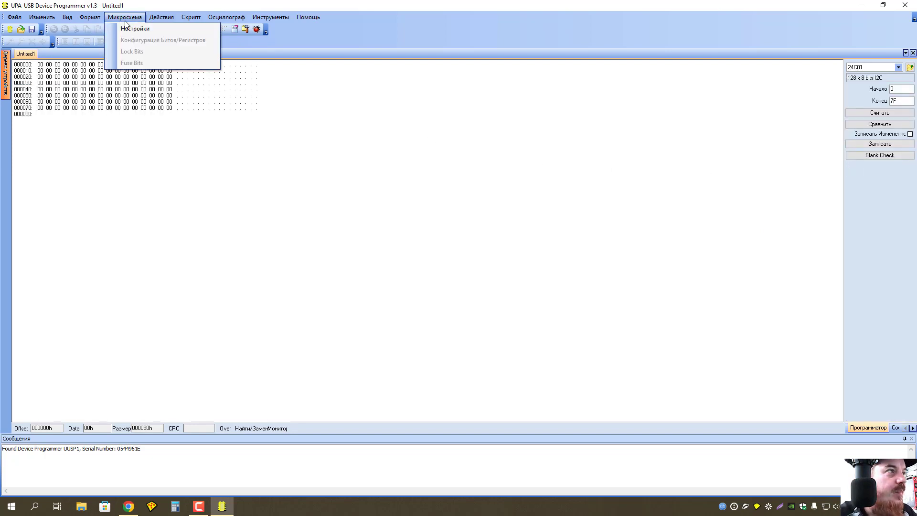
{"action": "left_click", "coordinate": [132, 30]}
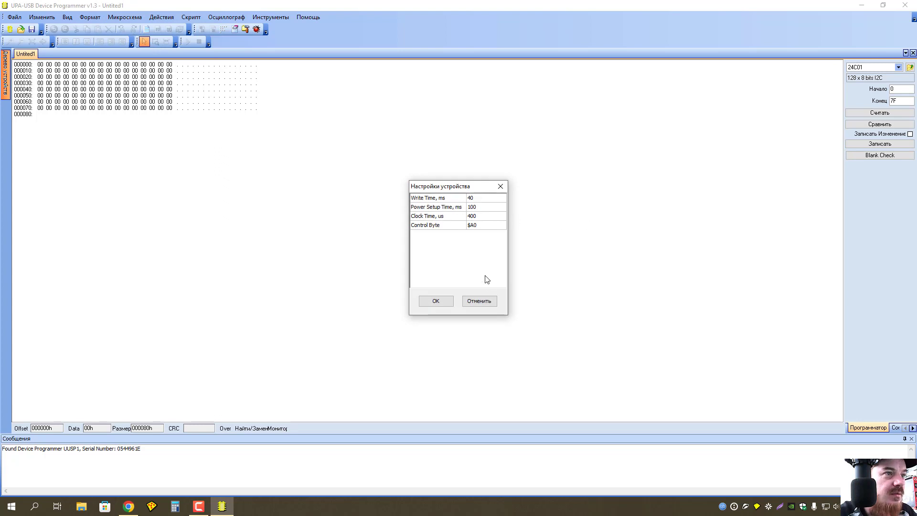
{"action": "left_click", "coordinate": [479, 301]}
Read the 24C01 over range 0–7F, which returns an ACK Error with 2 errors.
{"action": "left_click", "coordinate": [163, 18]}
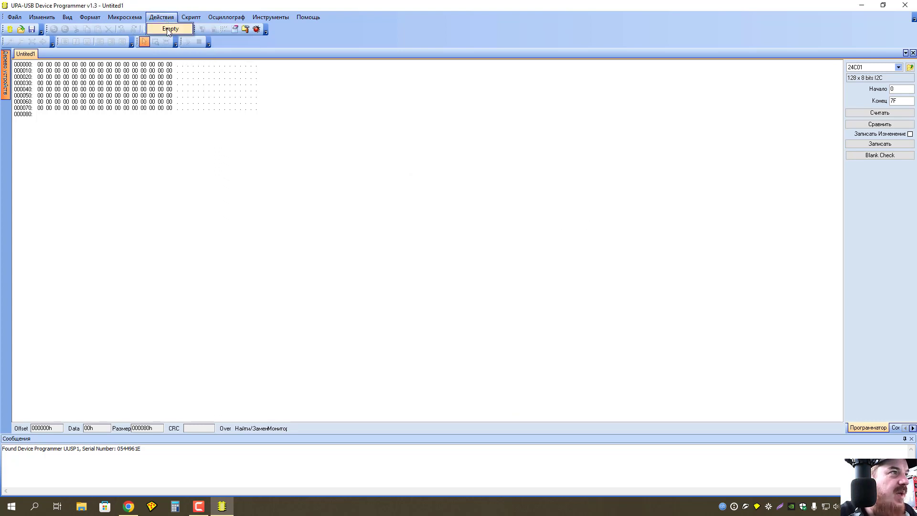
{"action": "mouse_move", "coordinate": [191, 18]}
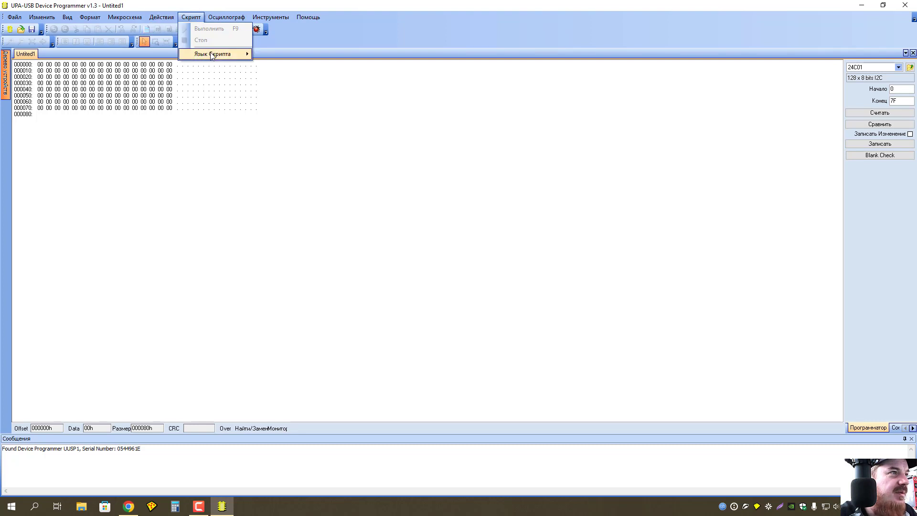
{"action": "mouse_move", "coordinate": [221, 20]}
{"action": "mouse_move", "coordinate": [263, 21]}
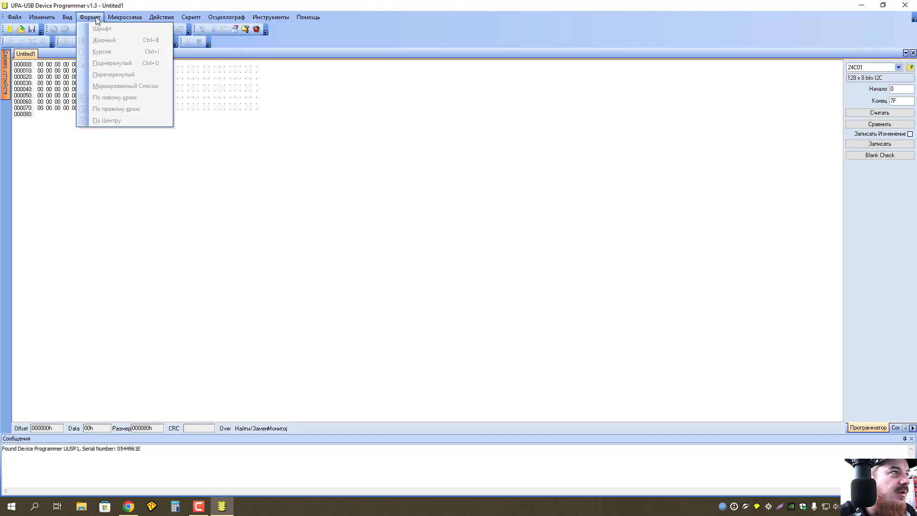
{"action": "mouse_move", "coordinate": [60, 19]}
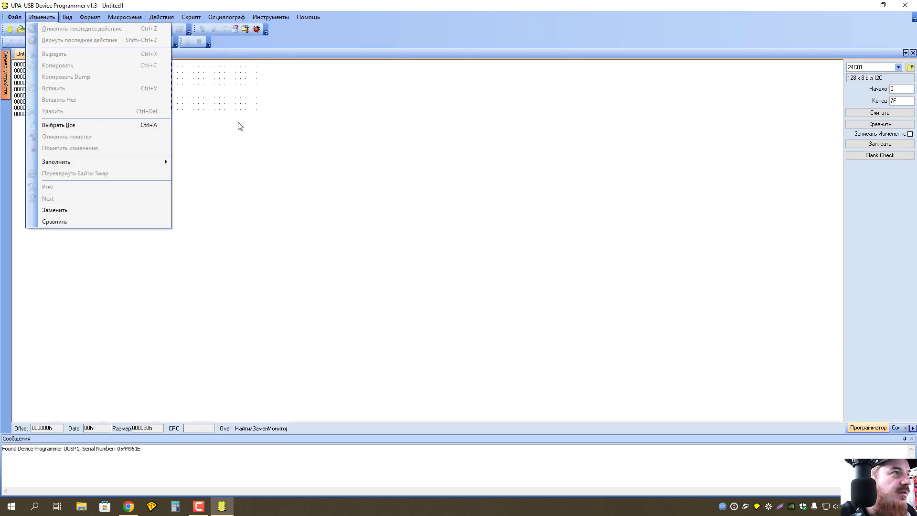
{"action": "left_click", "coordinate": [96, 88]}
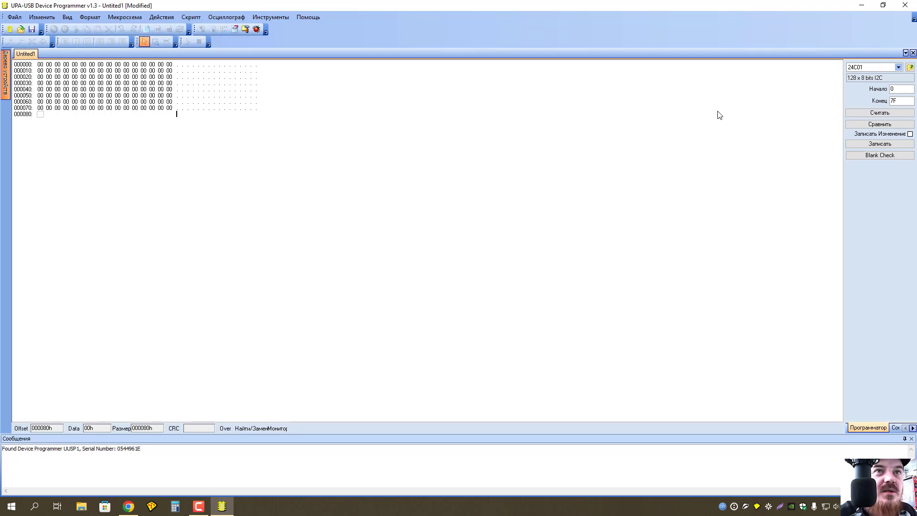
{"action": "left_click", "coordinate": [885, 116]}
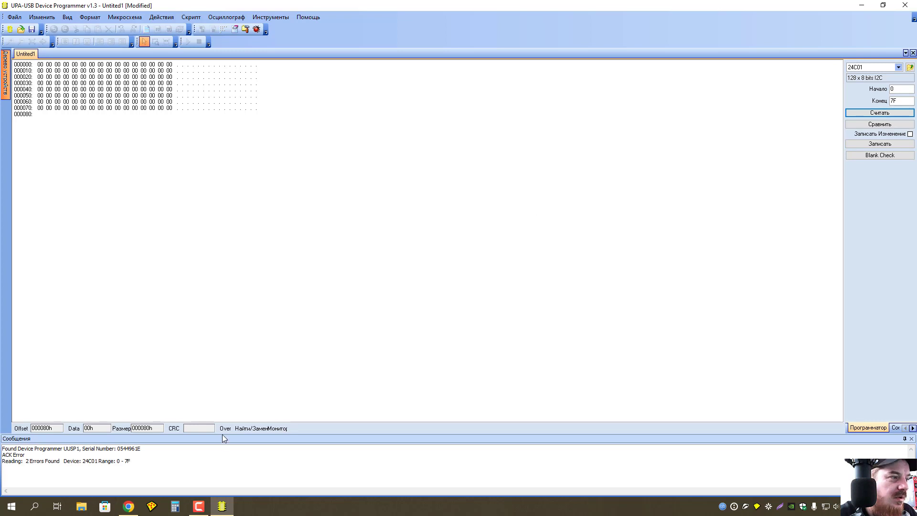
{"action": "left_click", "coordinate": [86, 470]}
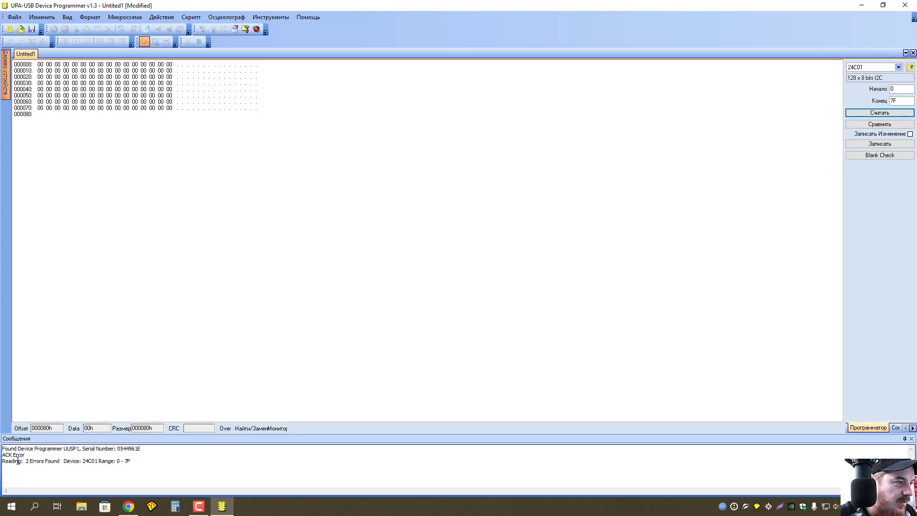
{"action": "left_click", "coordinate": [47, 454]}
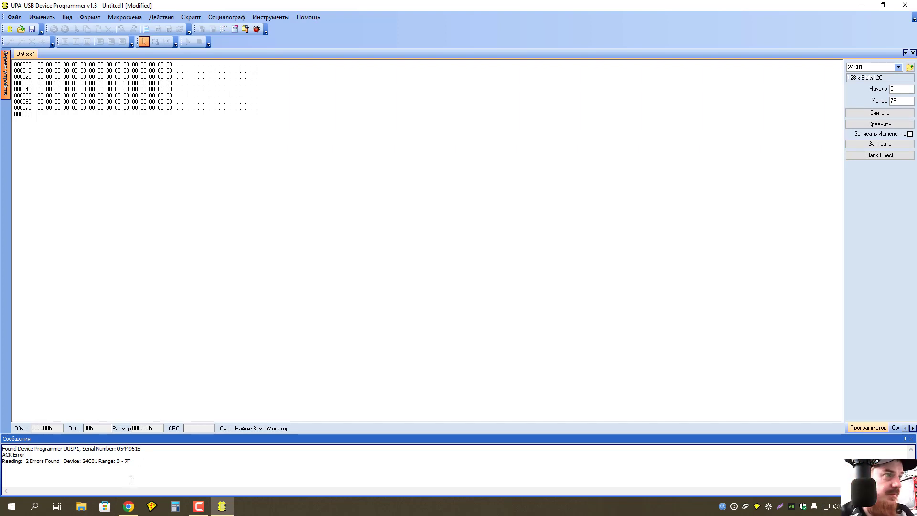
{"action": "left_click", "coordinate": [199, 508]}
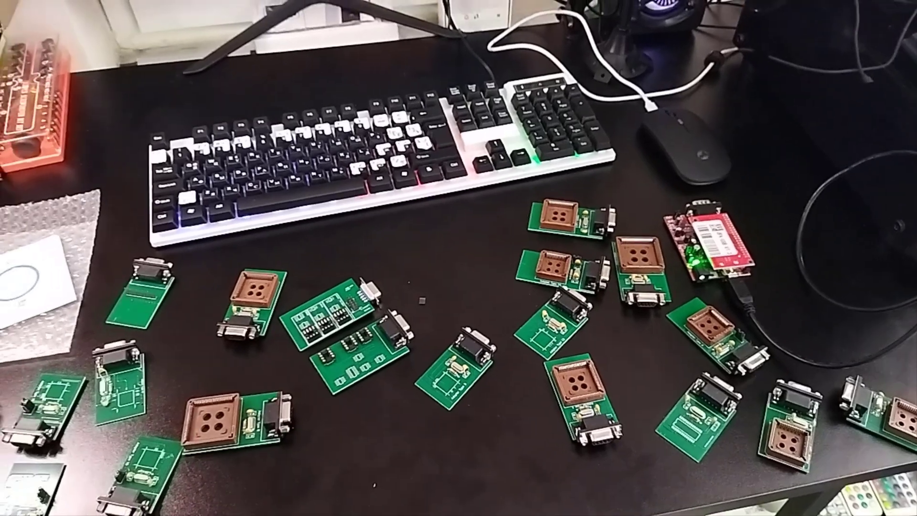